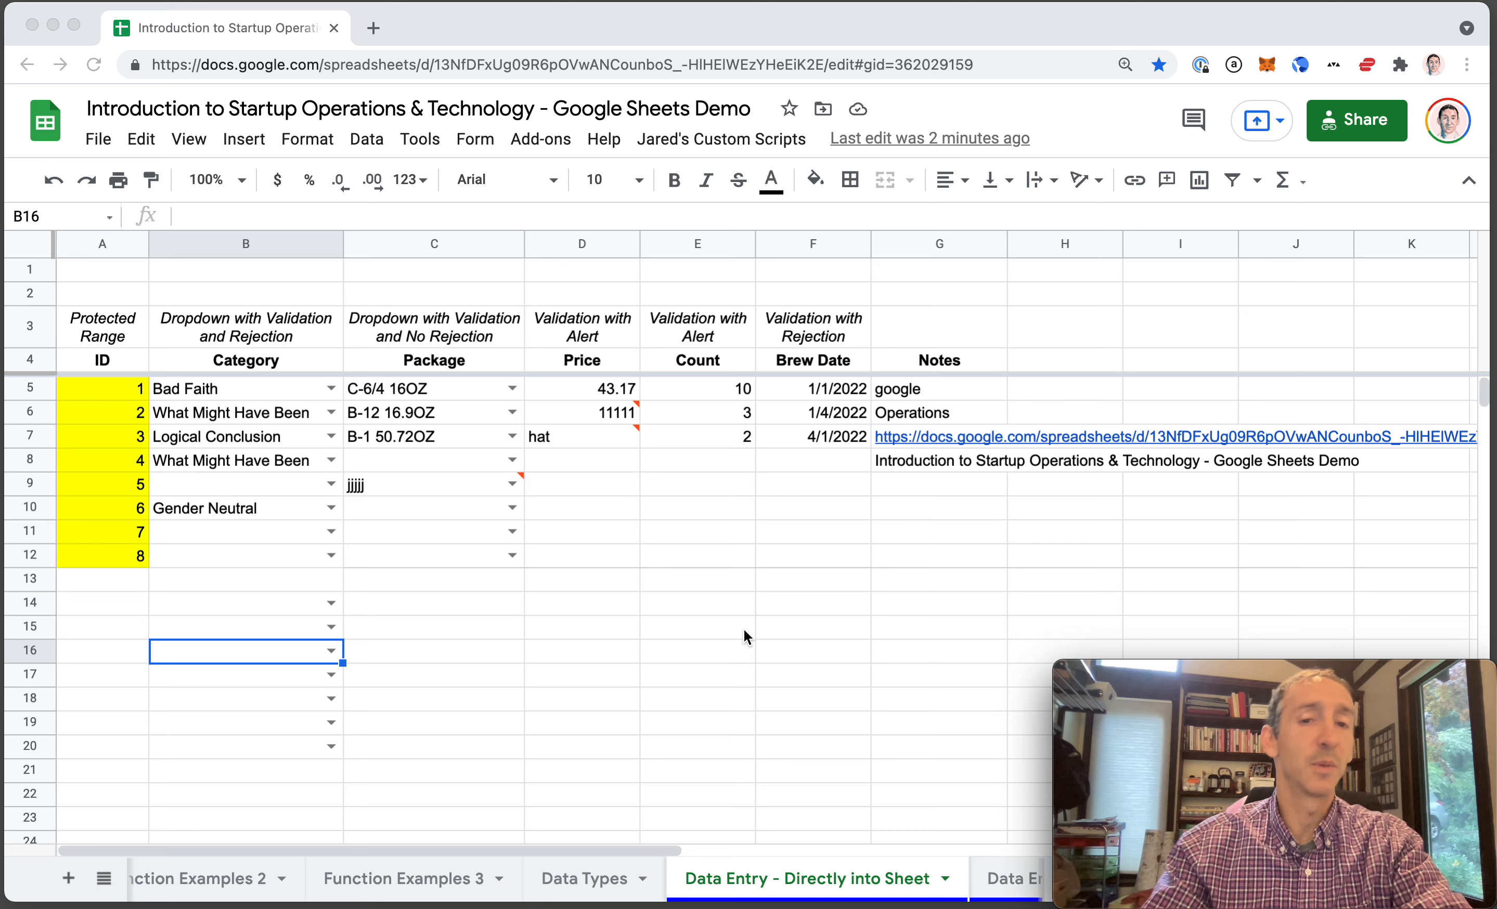
- Enter Hat in cell C1 and 444 in cell D1
click(432, 282)
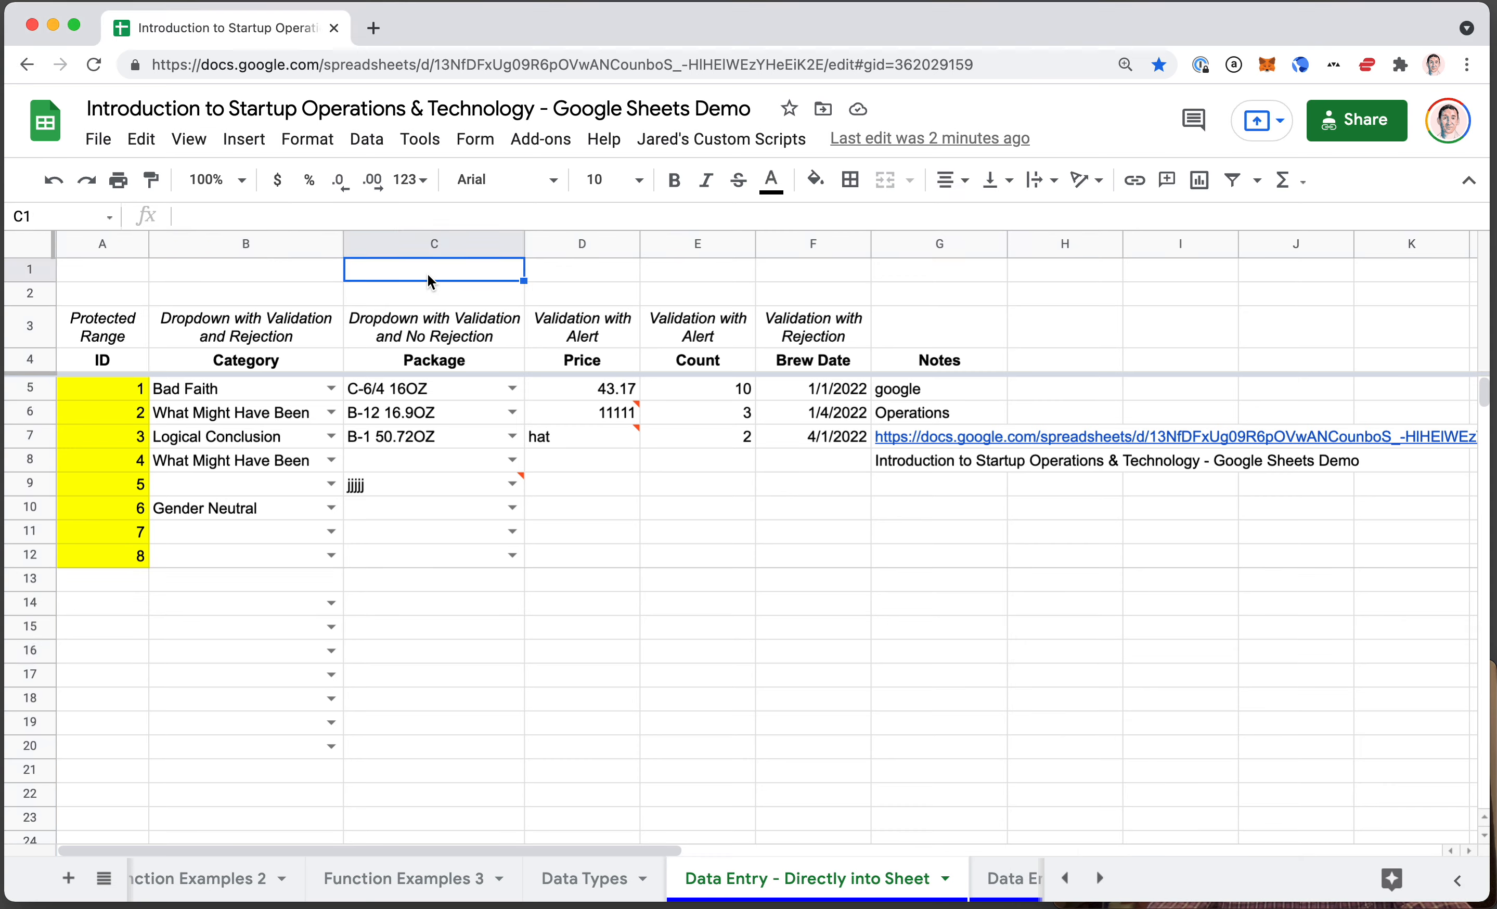
text(Hat)
key(Return)
key(Up)
key(Right)
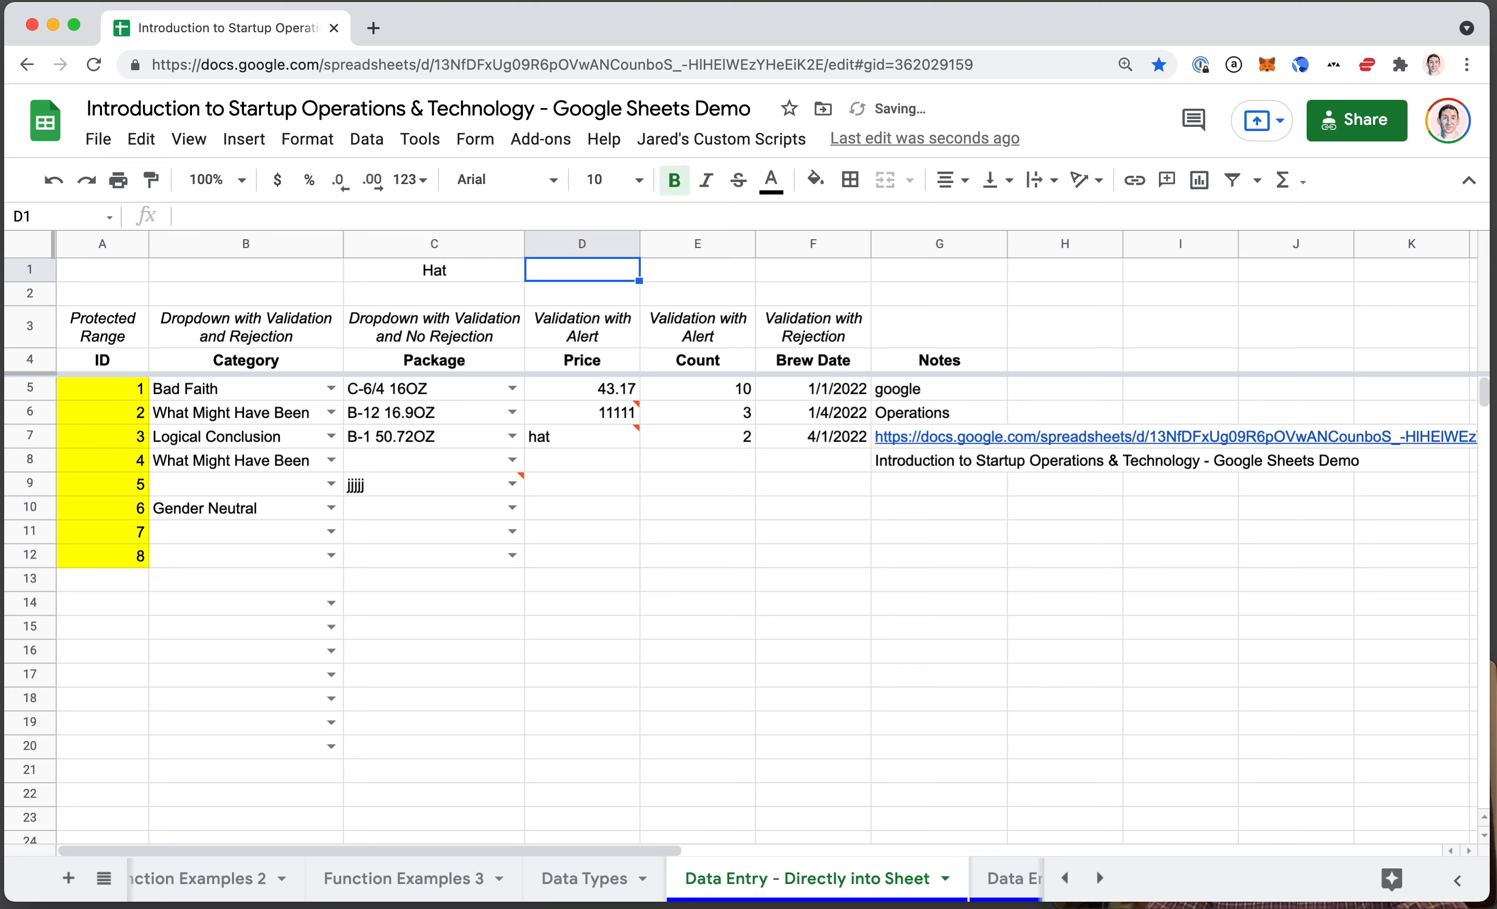
text(444)
key(Return)
- Clear the contents of cells C1 and D1
key(Up)
key(shift+Left)
key(Delete)
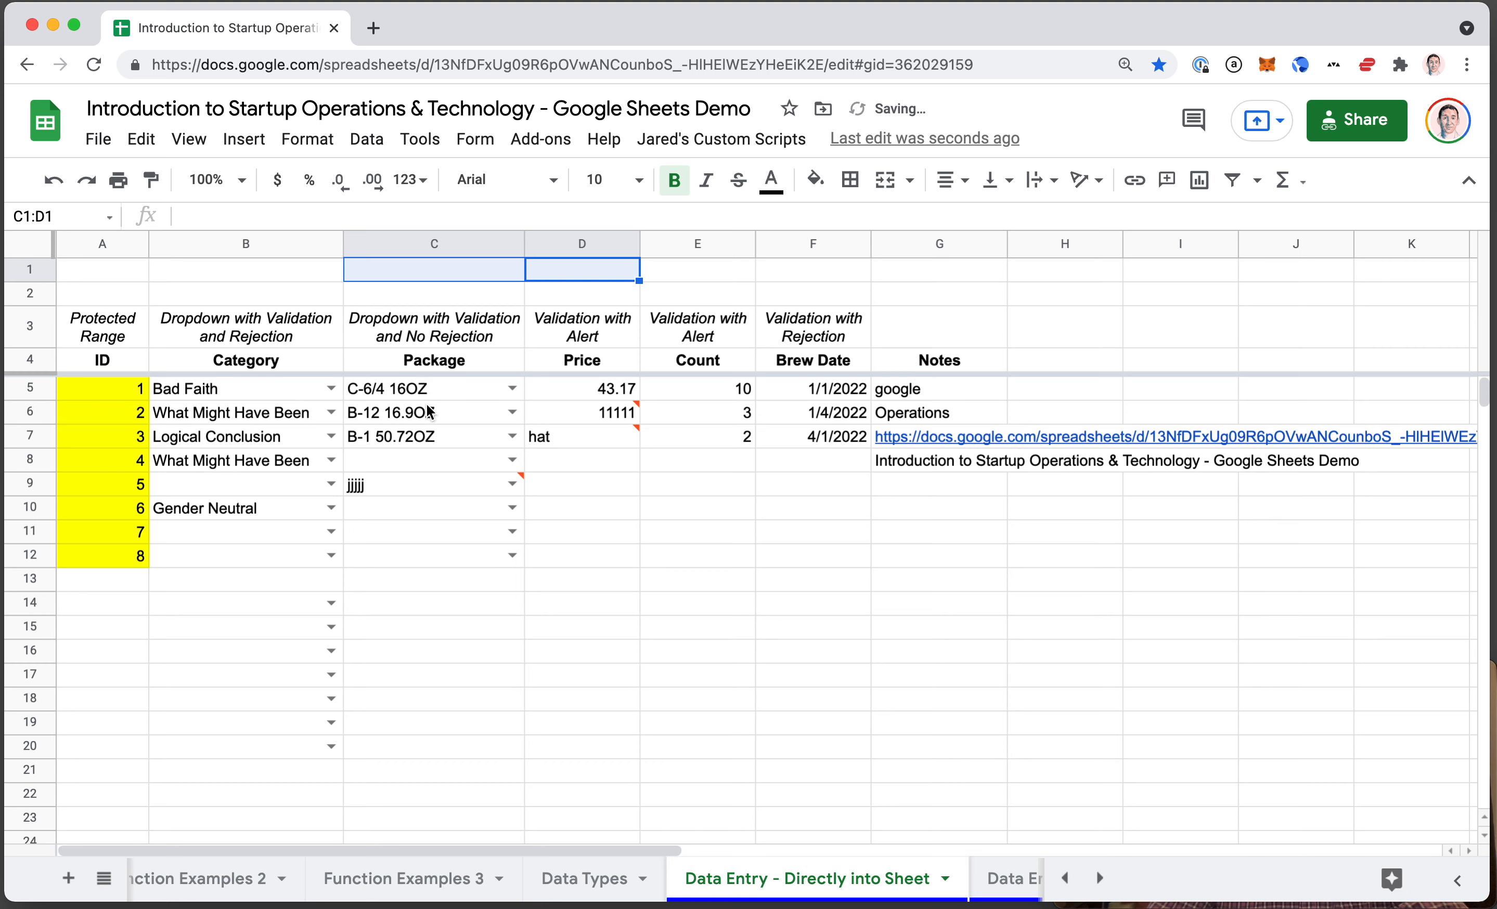
- Try entering ha in cell C1 and toggling its bold formatting, and undo both changes
key(super+Left)
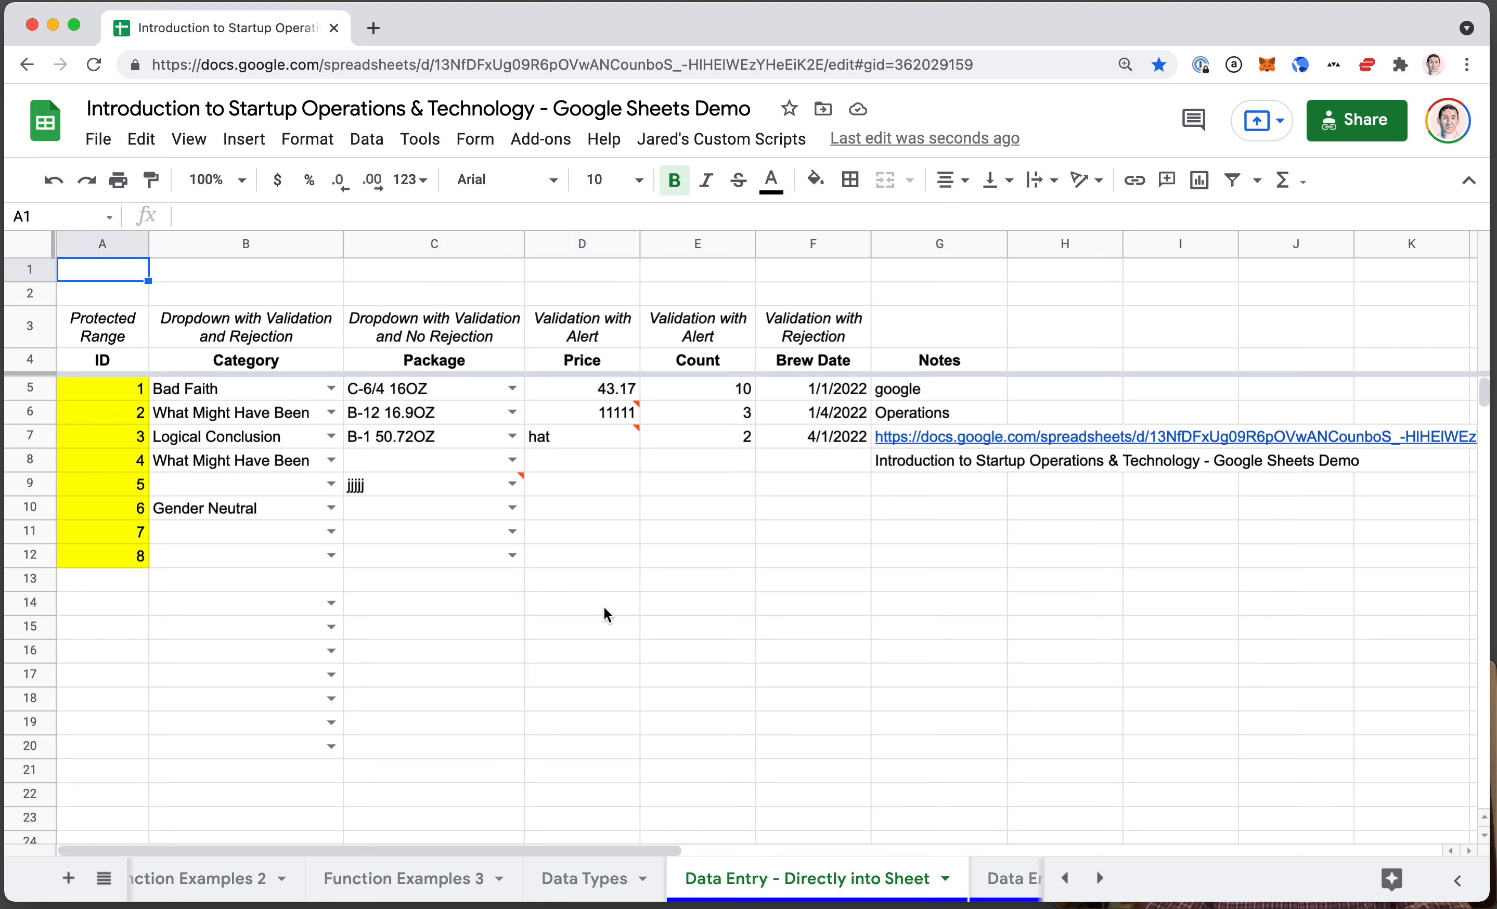
key(Right)
key(Right)
text(ha)
key(Return)
key(Up)
key(super+b)
key(super+z)
key(super+z)
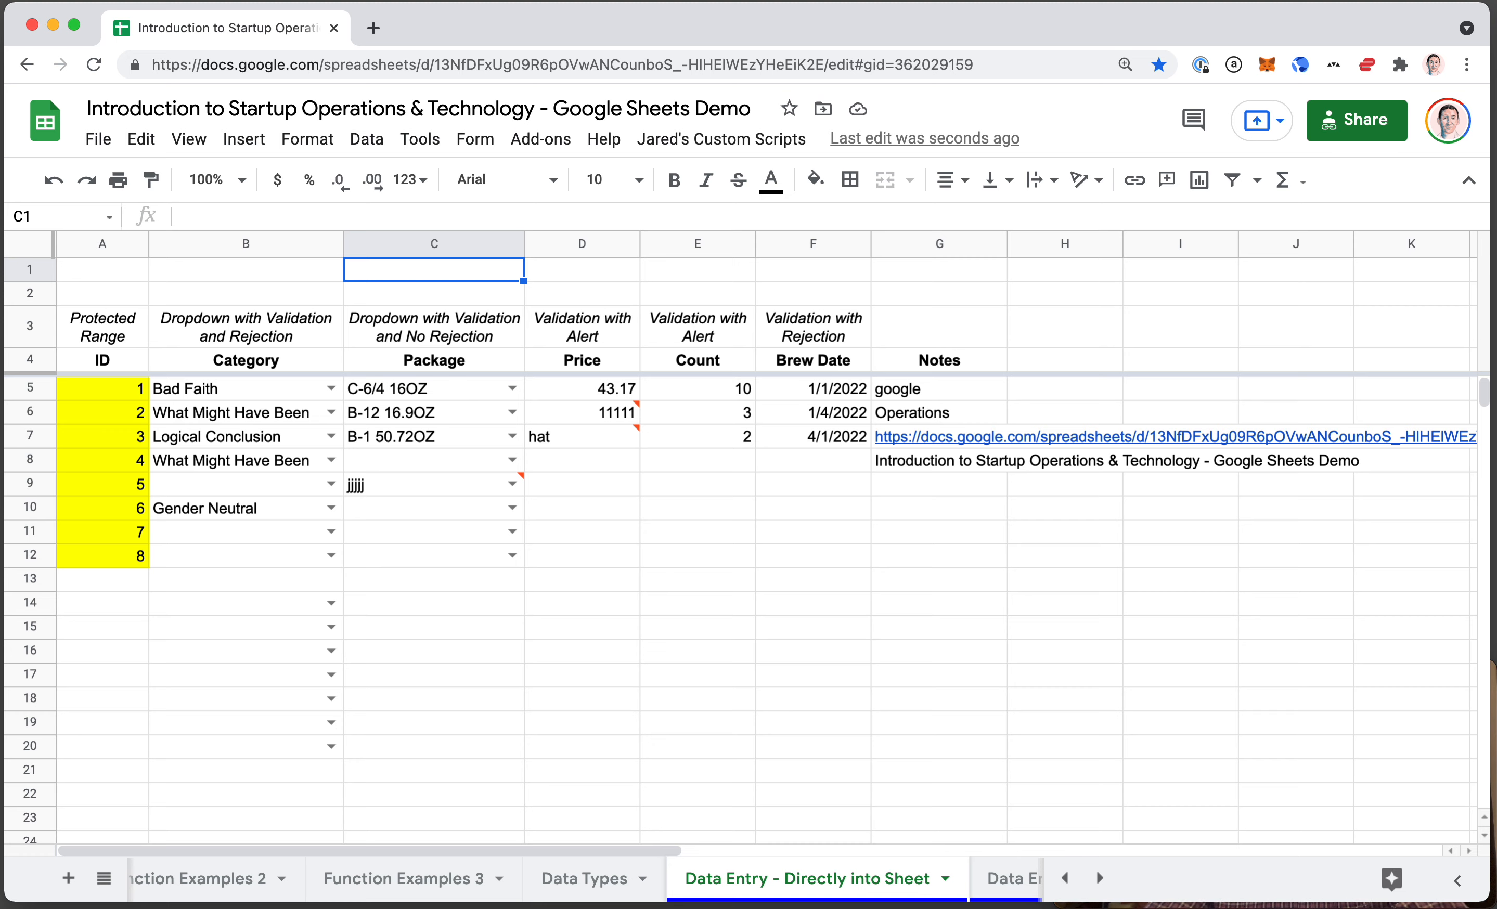
- Highlight the yellow ID cells A5:A12 to examine the protected range
click(103, 269)
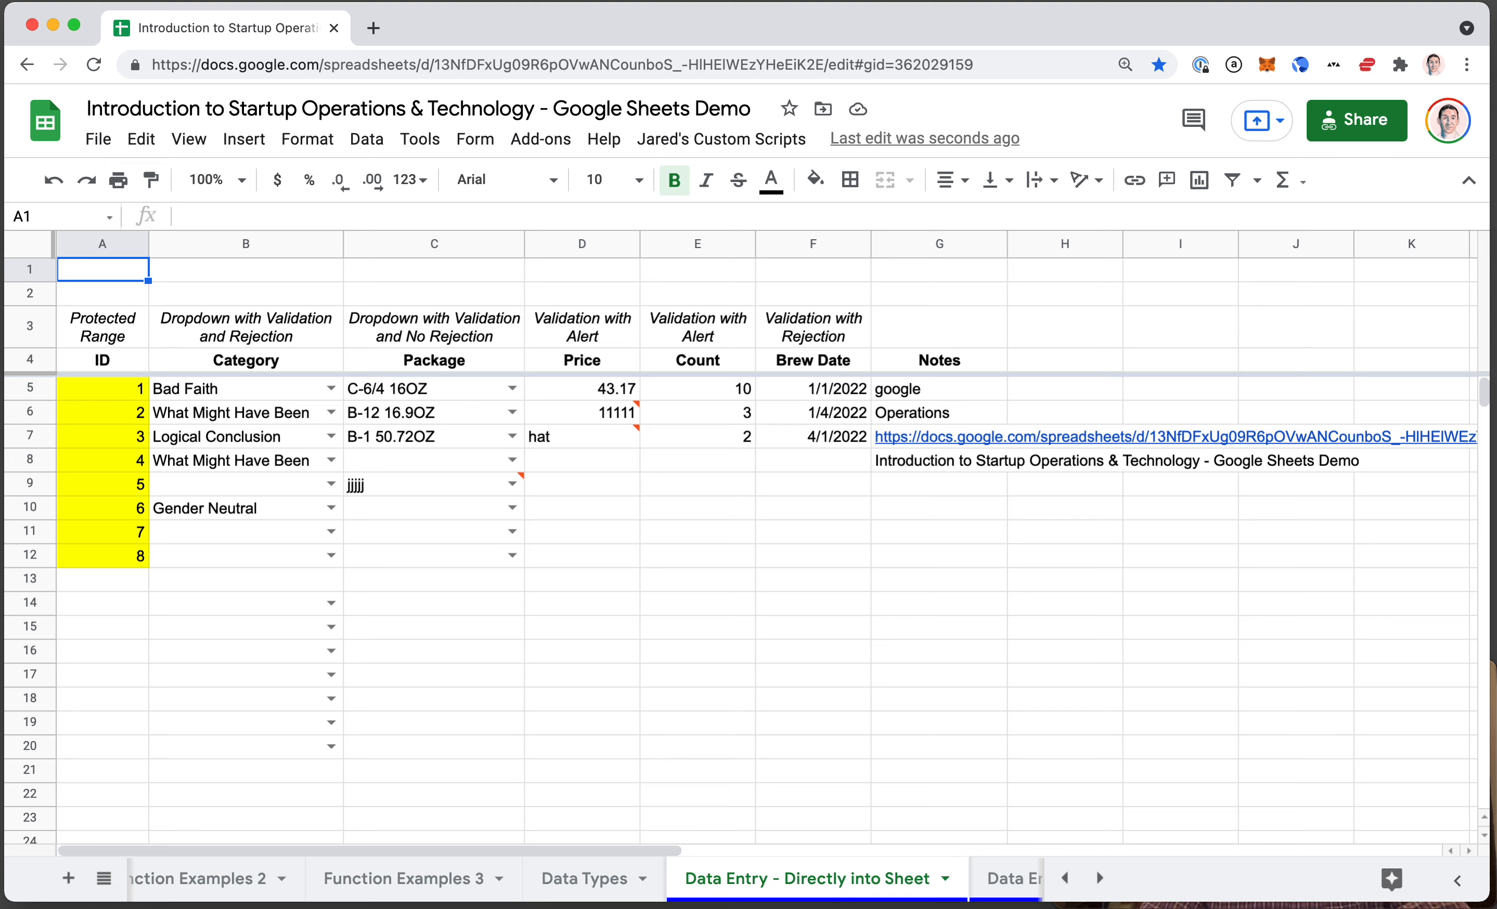
key(Down)
key(Down)
key(Down)
key(Down)
key(shift+super+Down)
key(Up)
key(Down)
key(shift+super+Down)
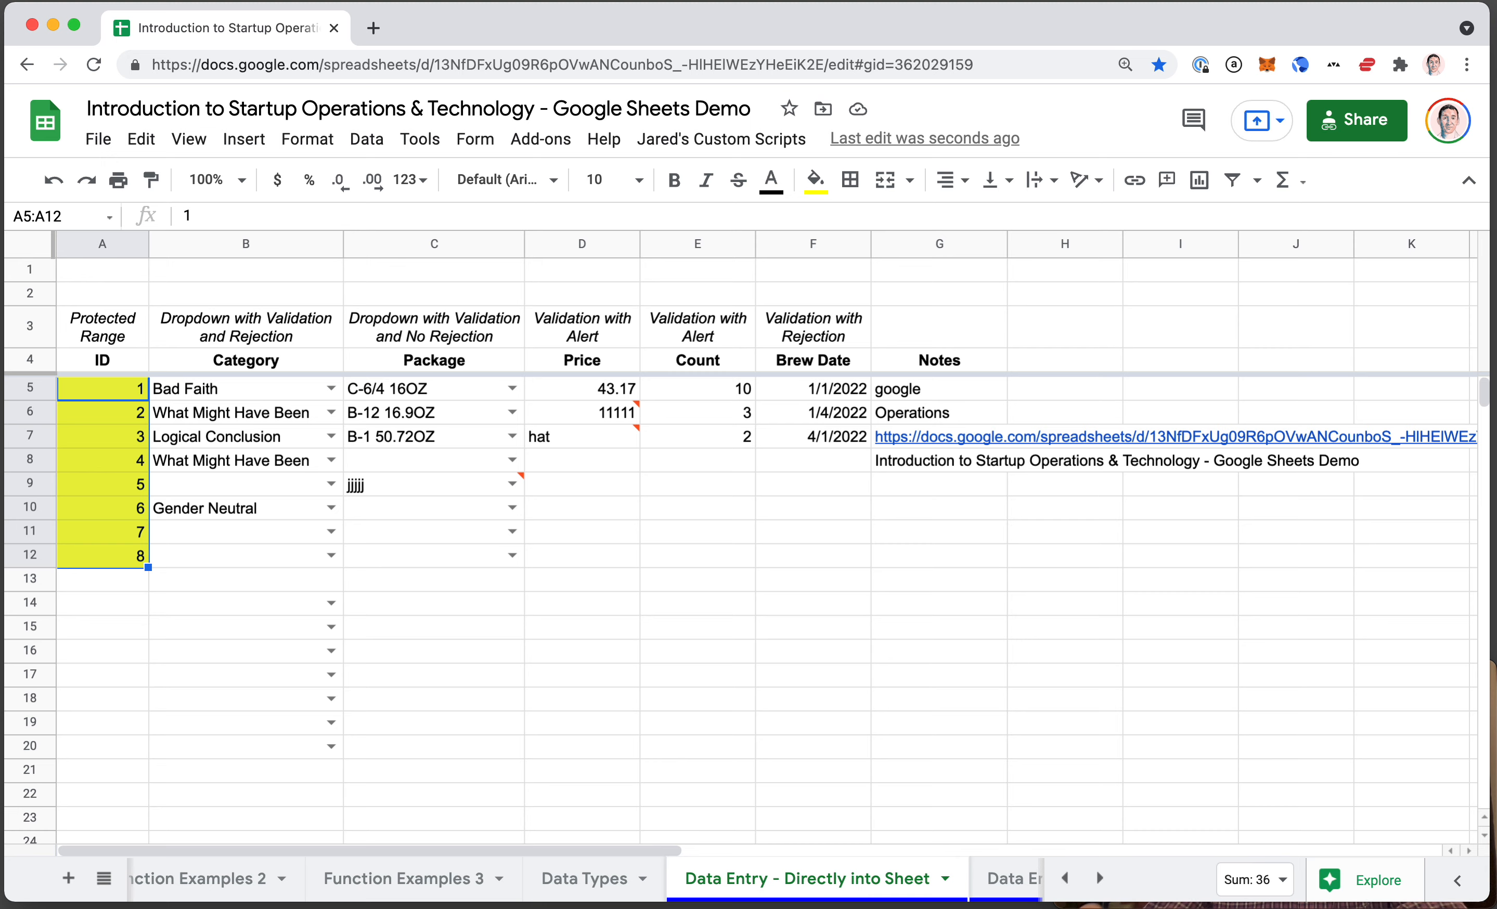
key(Up)
key(Down)
key(shift+super+Down)
key(Up)
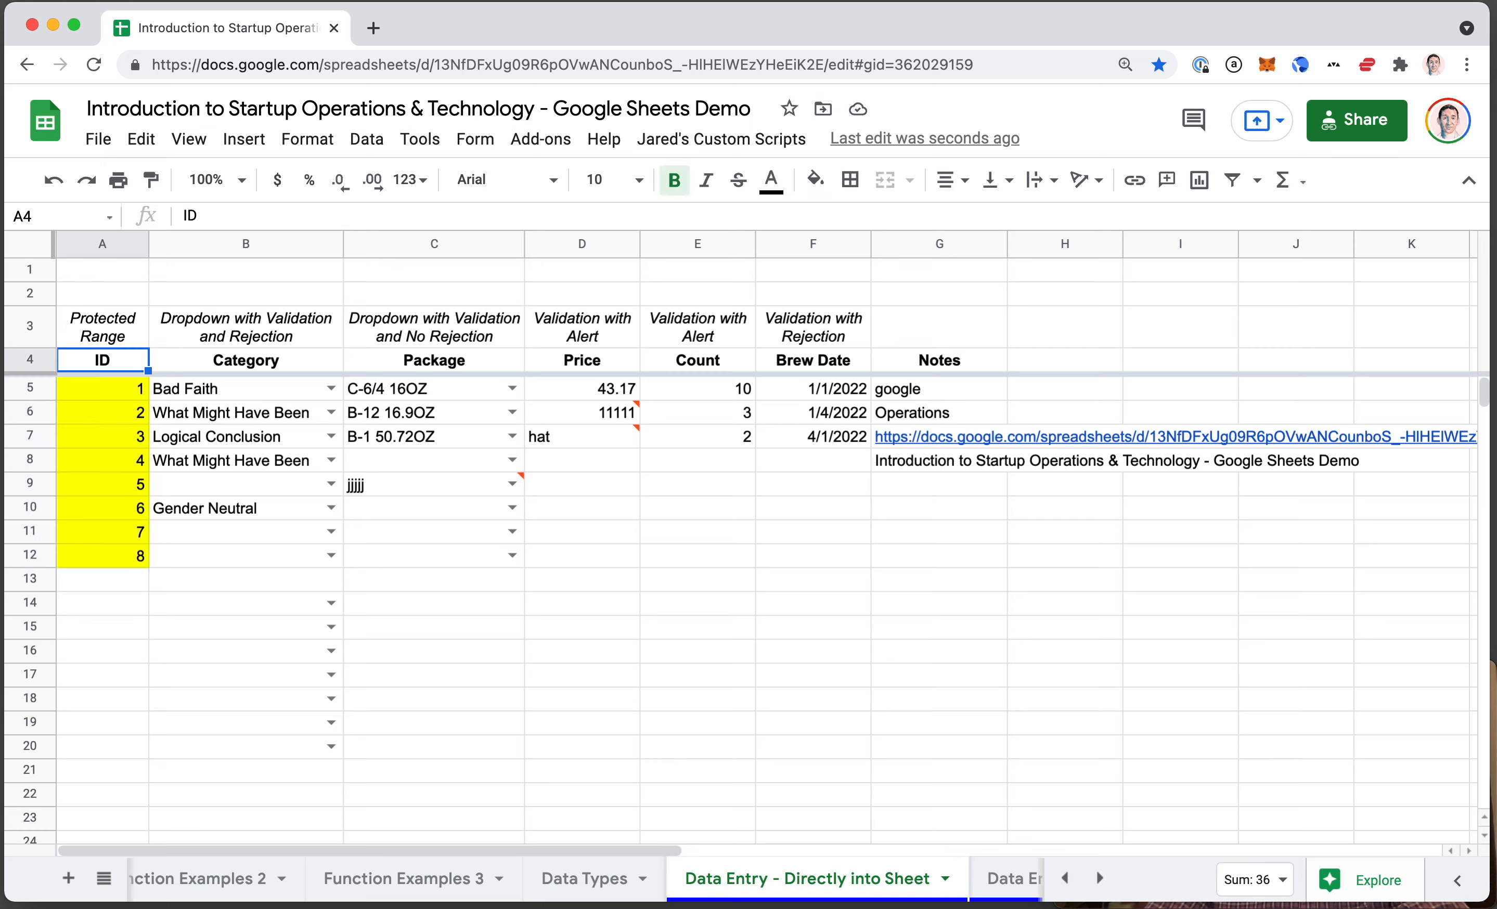
- Enter the note "Edit only yellow cells" in A1 and left-align it
key(Up)
key(Up)
key(Up)
text(Edit only yellow cells)
key(Return)
key(Up)
click(951, 179)
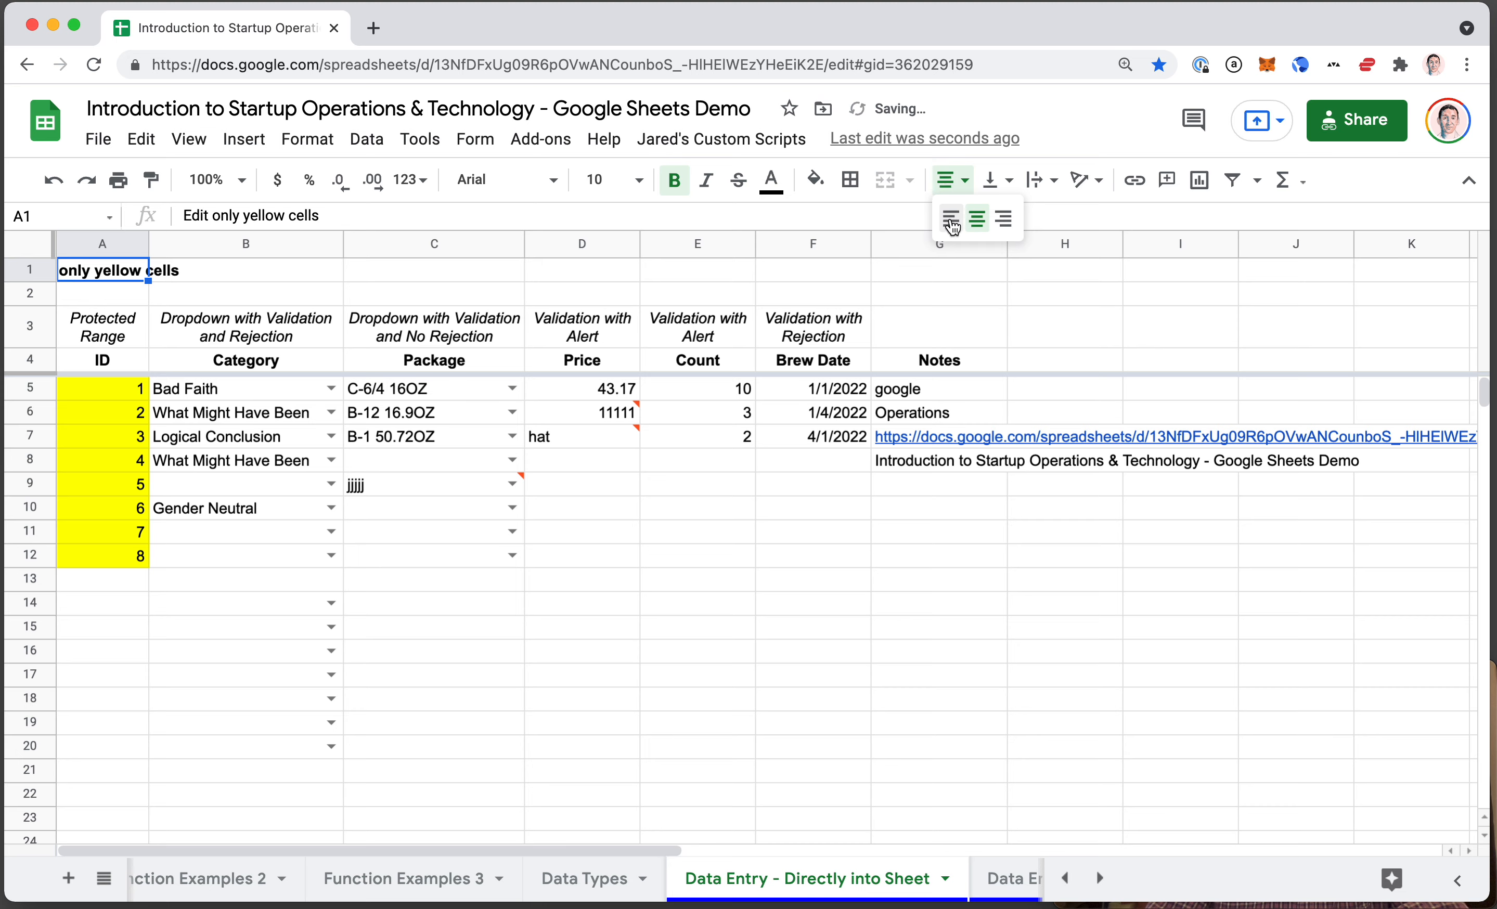
click(952, 225)
- Select the filled ID numbers from A5 down to A12 to examine which cells the note refers to
click(118, 470)
key(Up)
key(Up)
key(Up)
key(Up)
key(Down)
key(ctrl+shift+Down)
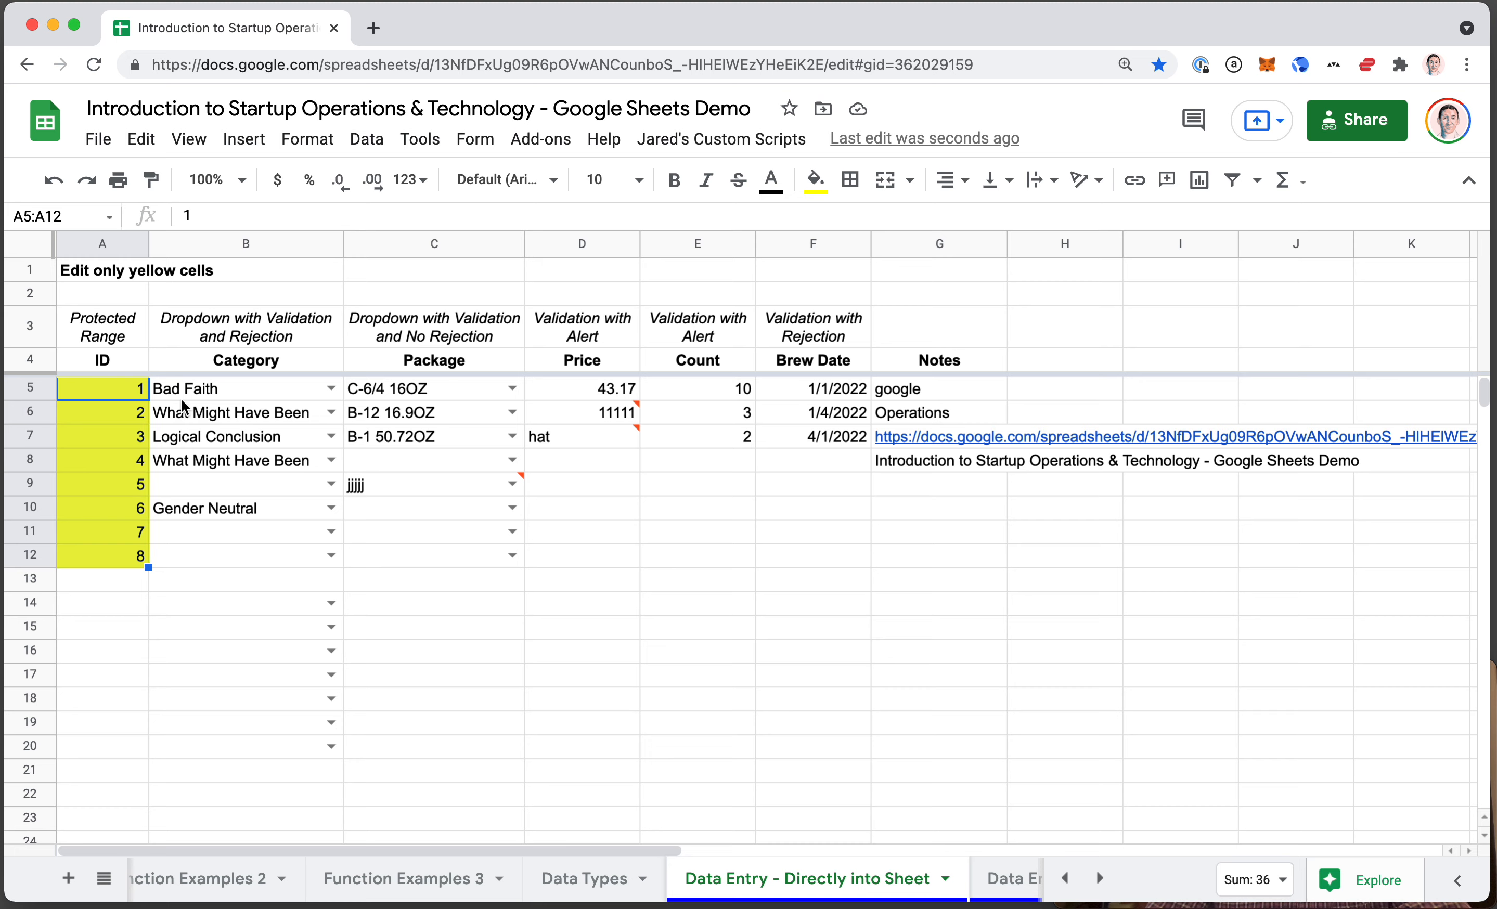
- Protect A5:A994 with the description "IDs Do Not Touch", restricting editing to only you
click(140, 392)
key(super+shift+Down)
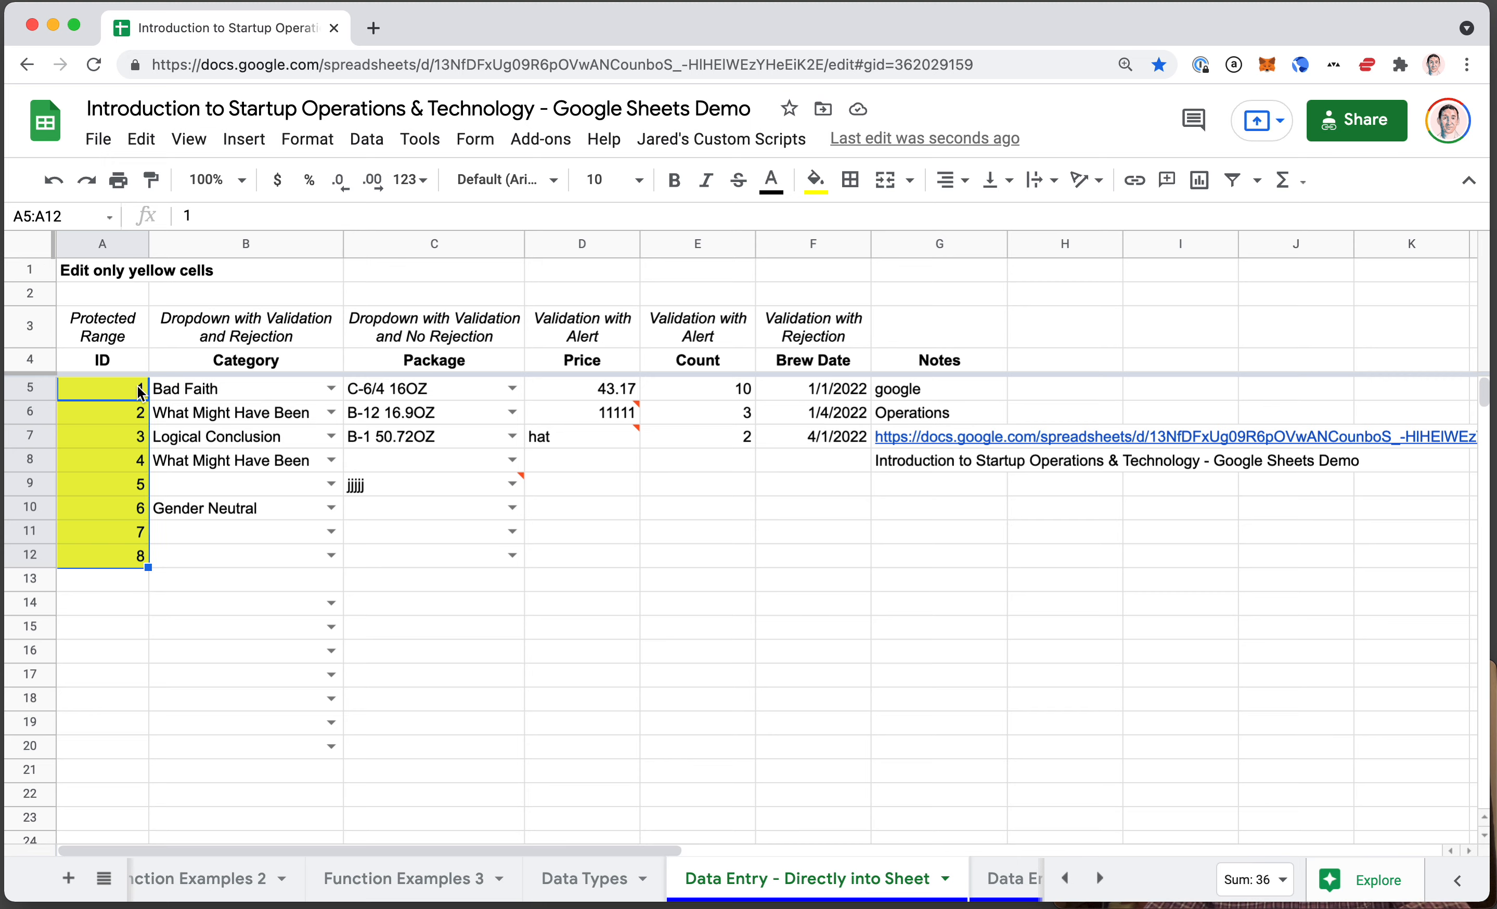
key(super+shift+Down)
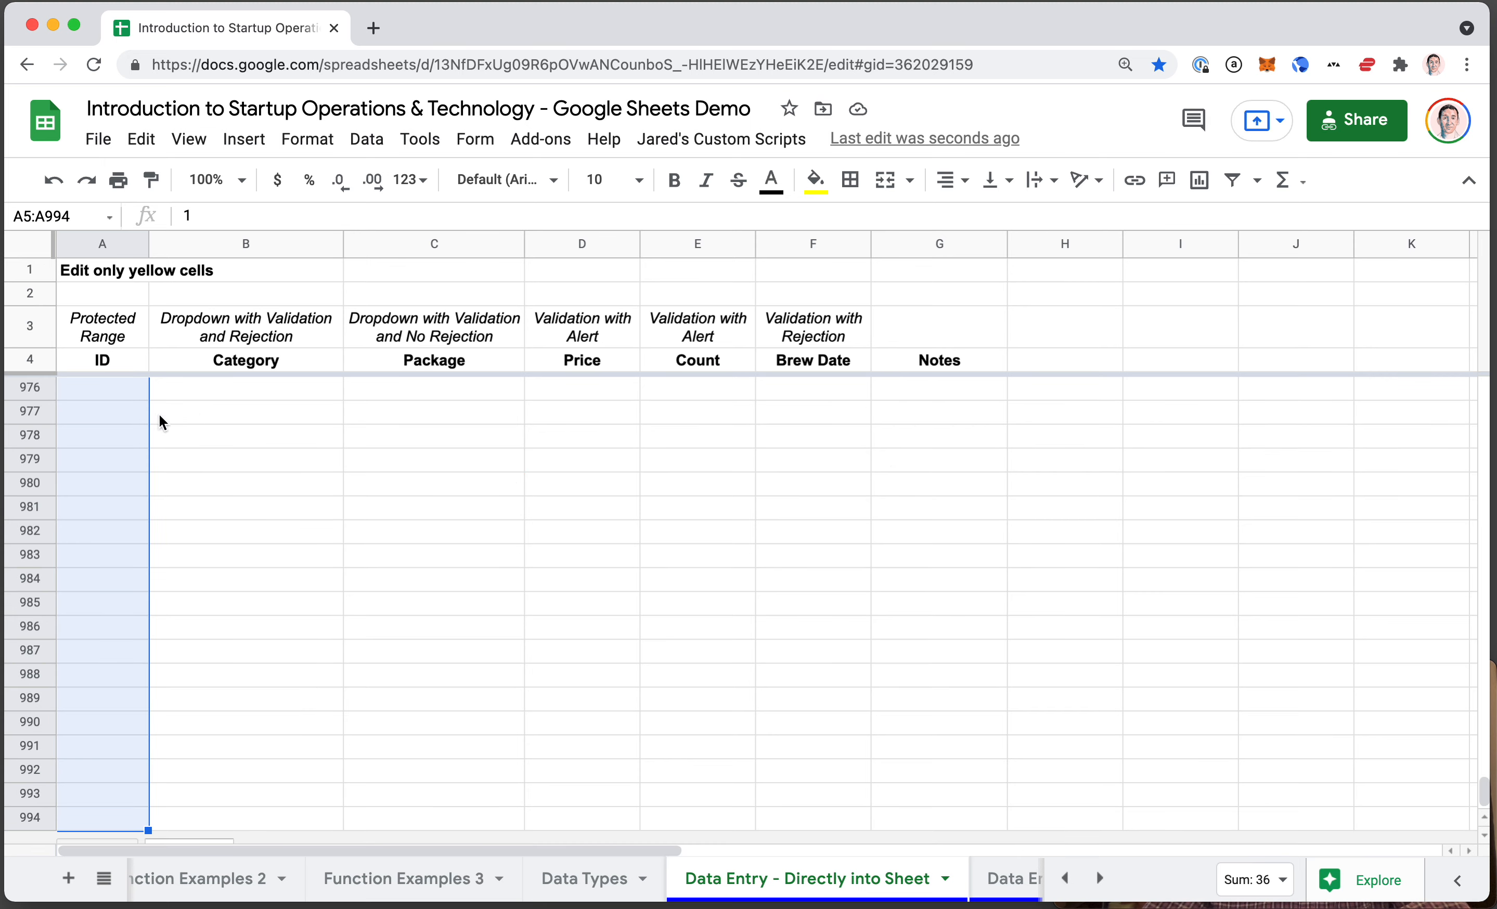
click(367, 139)
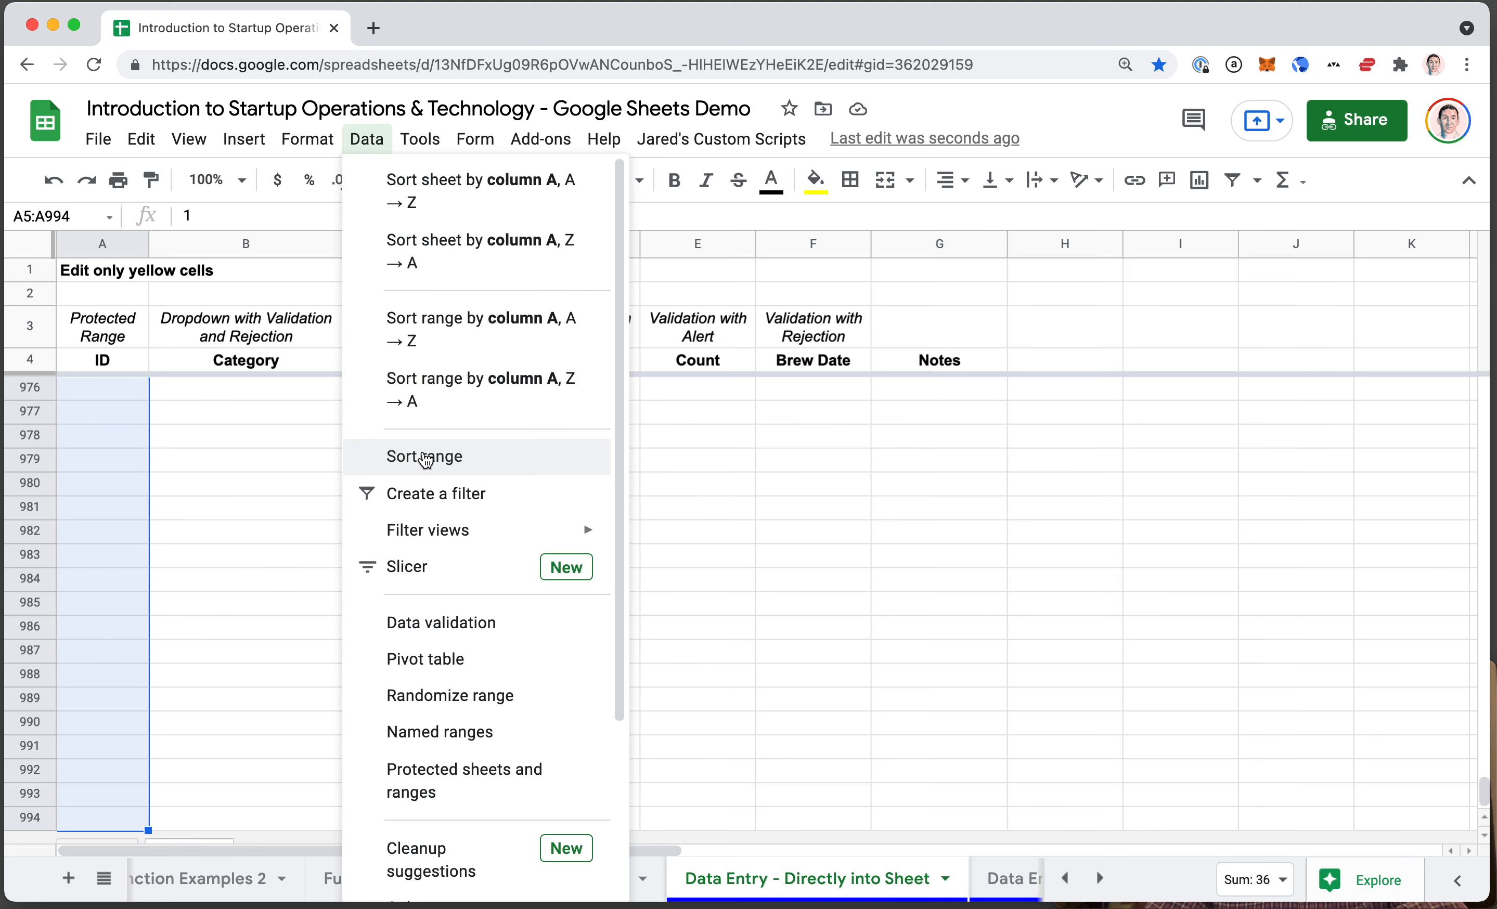
click(438, 678)
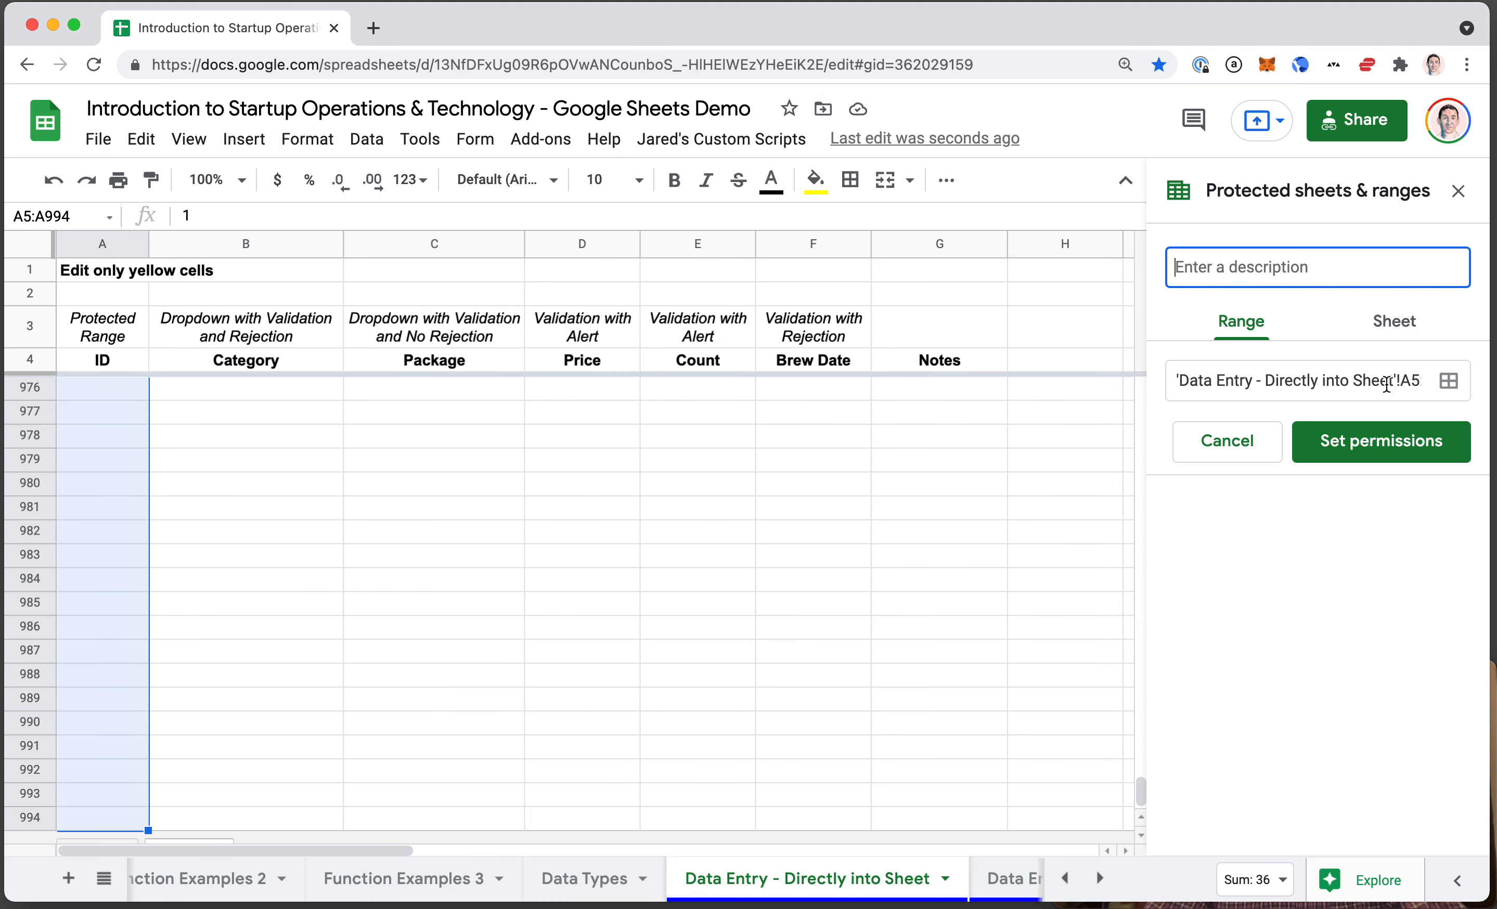
text(IDs Do Not Touch)
click(1340, 437)
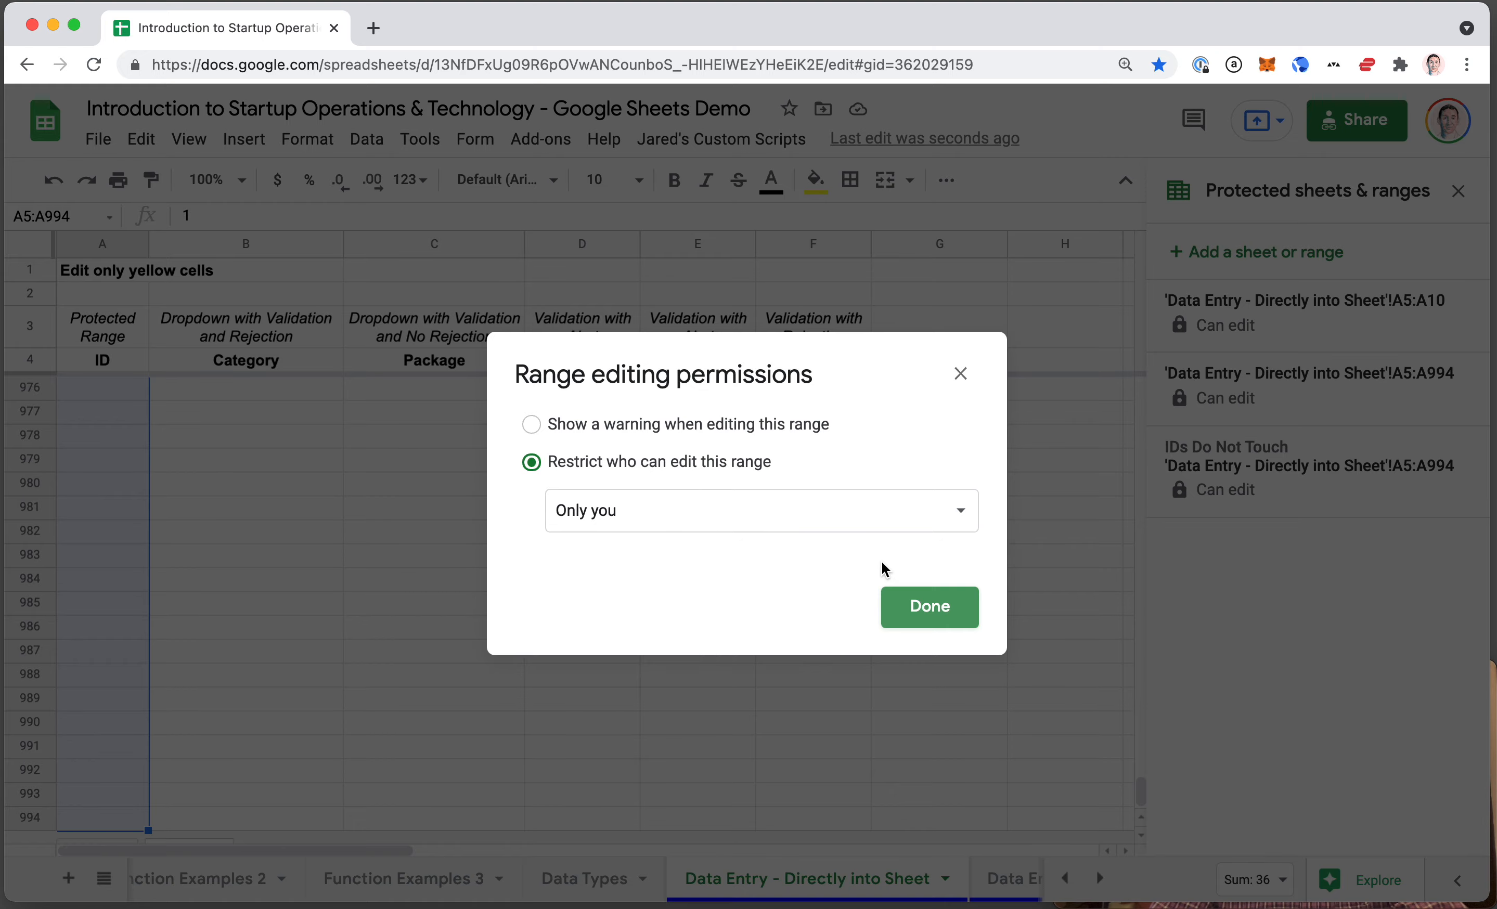
click(899, 605)
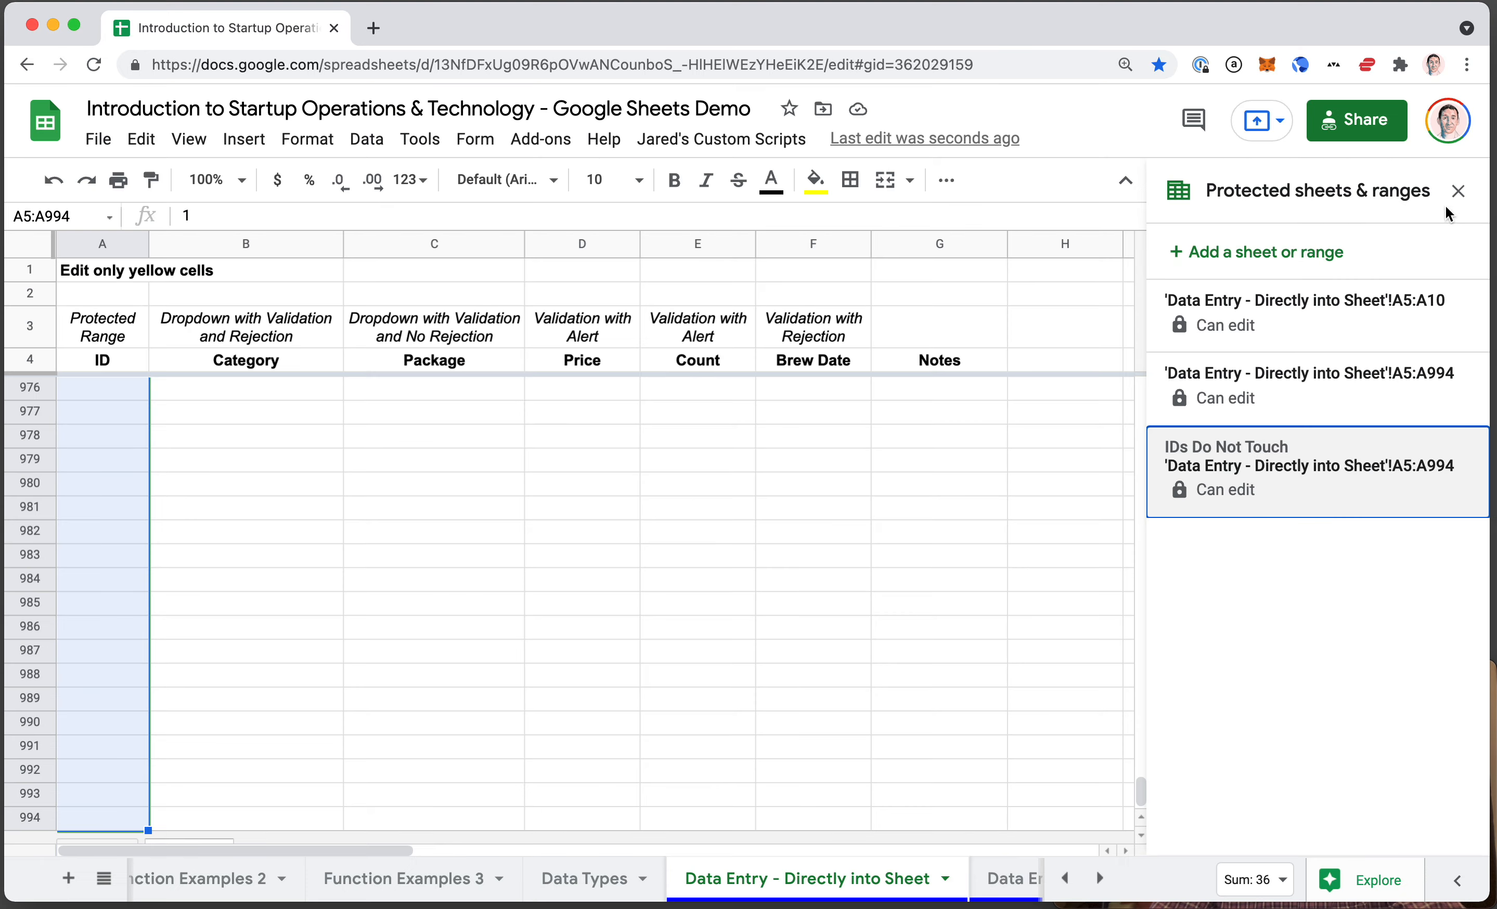
click(1458, 192)
click(96, 366)
key(Down)
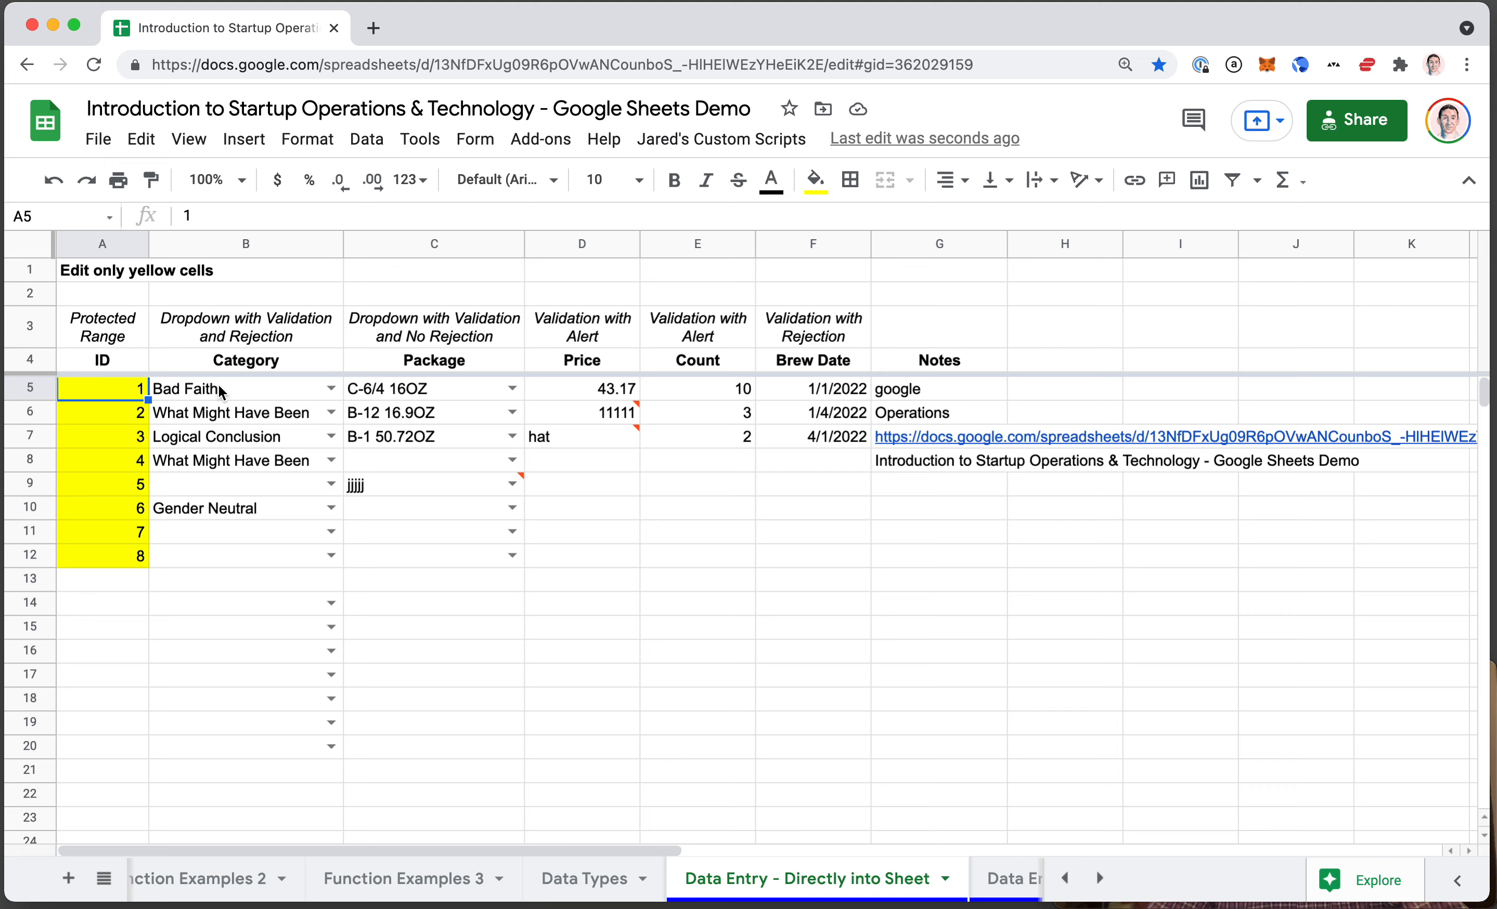
click(216, 417)
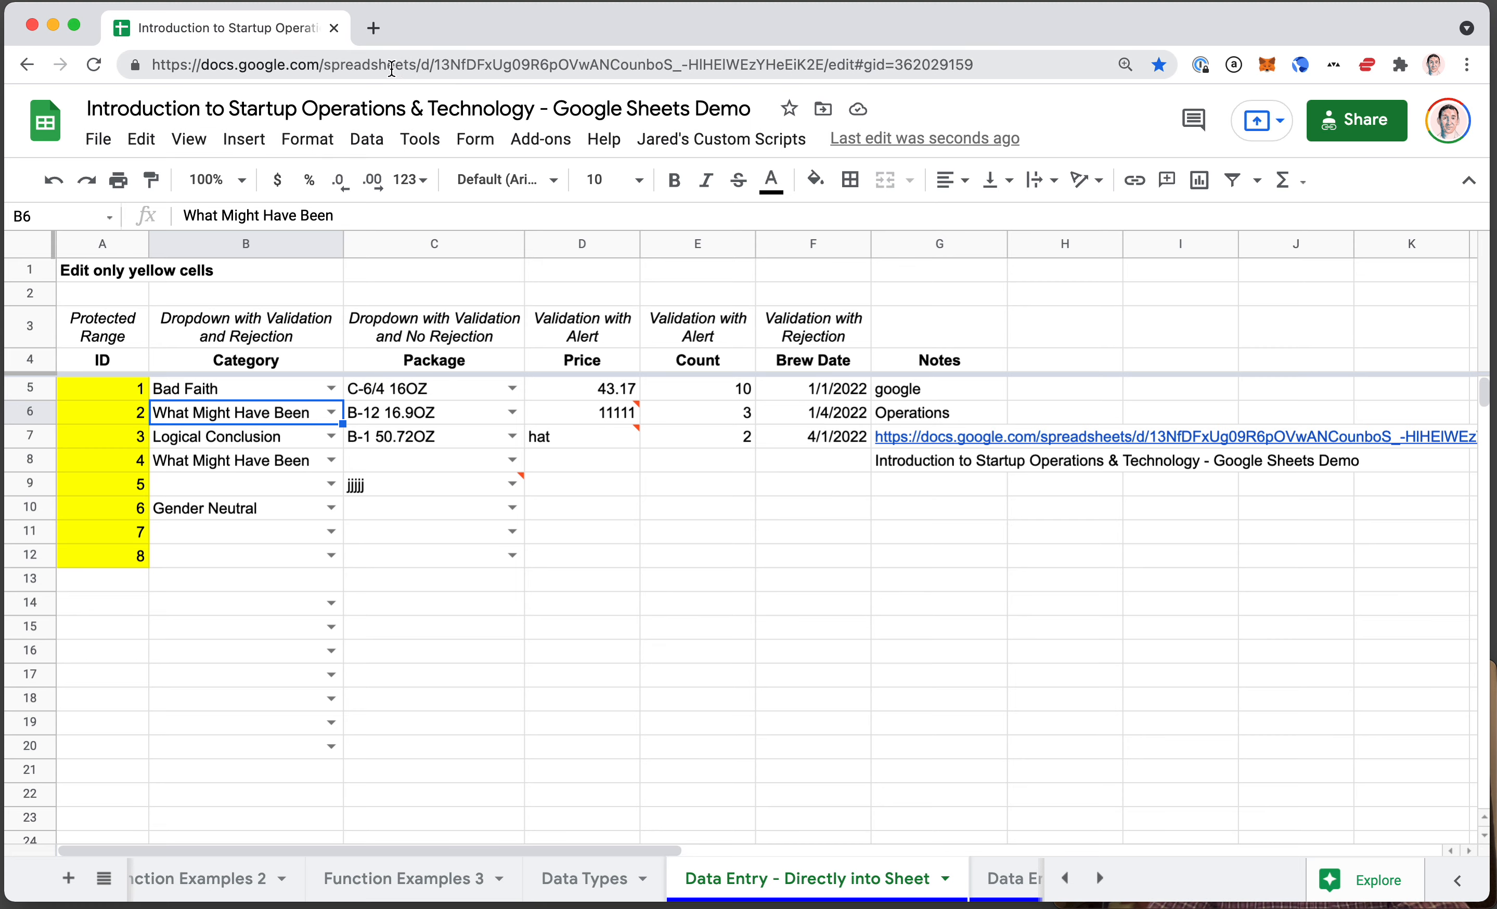
- Copy the word spreadsheets from the page URL into Notes cell G9
click(363, 65)
double_click(363, 65)
key(ctrl+c)
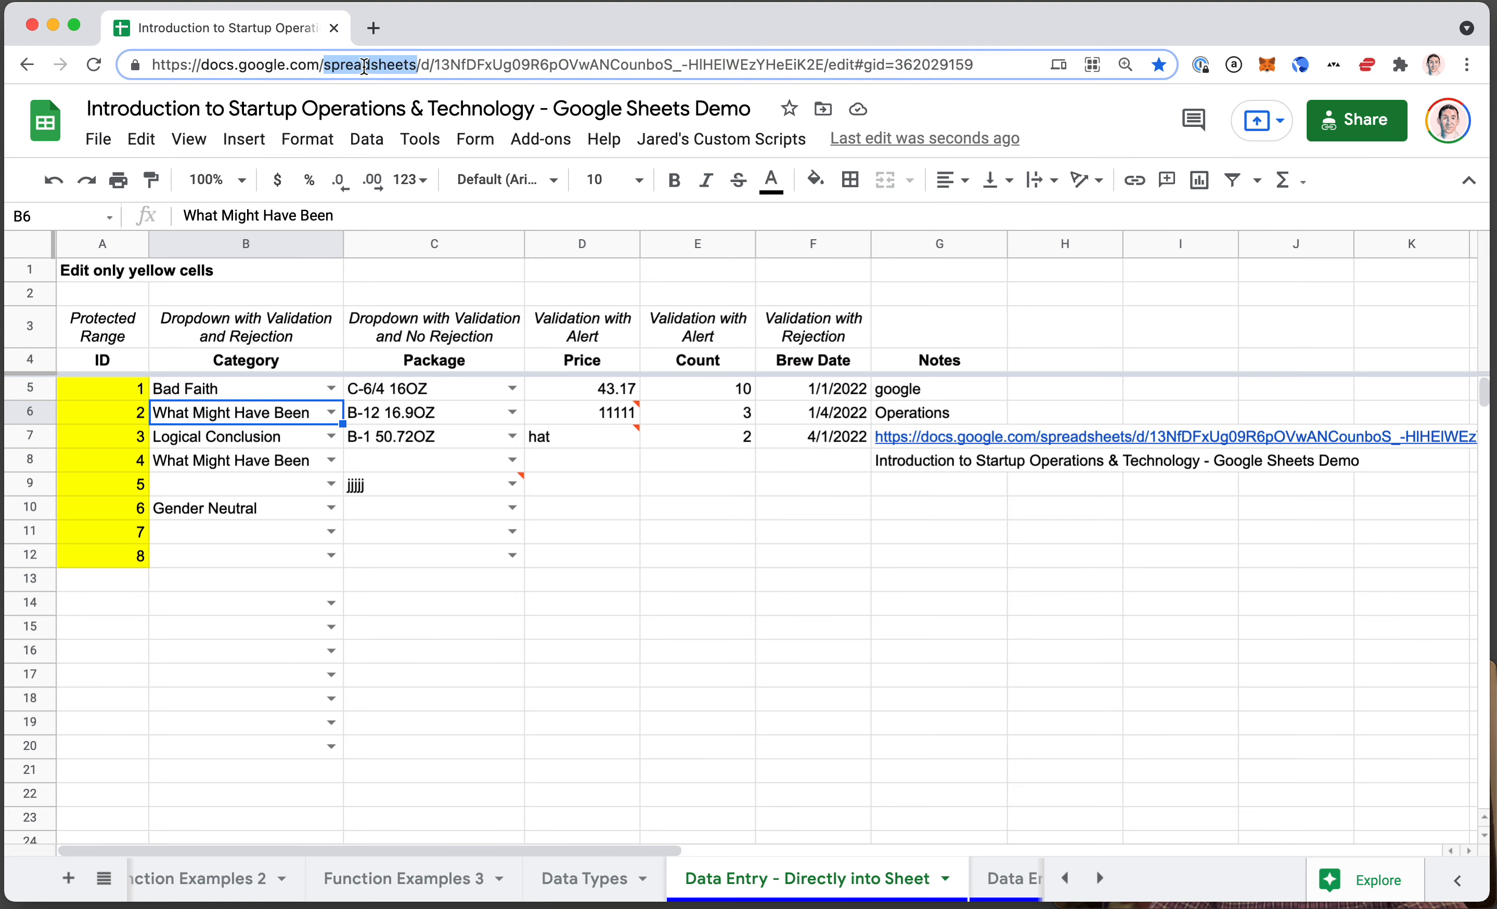
click(272, 65)
click(922, 488)
key(ctrl+v)
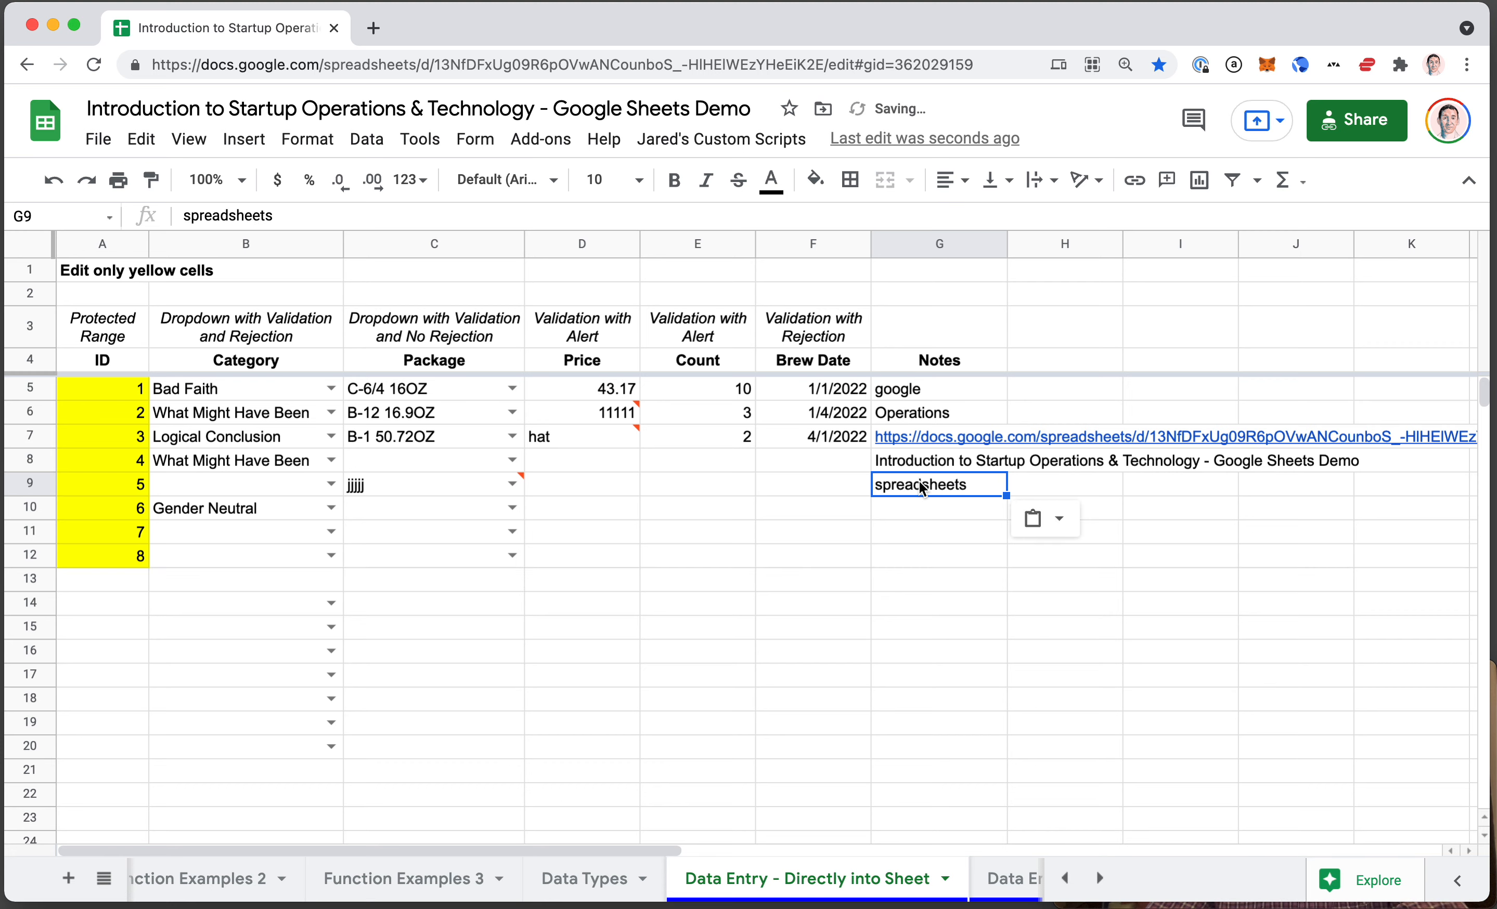
click(920, 509)
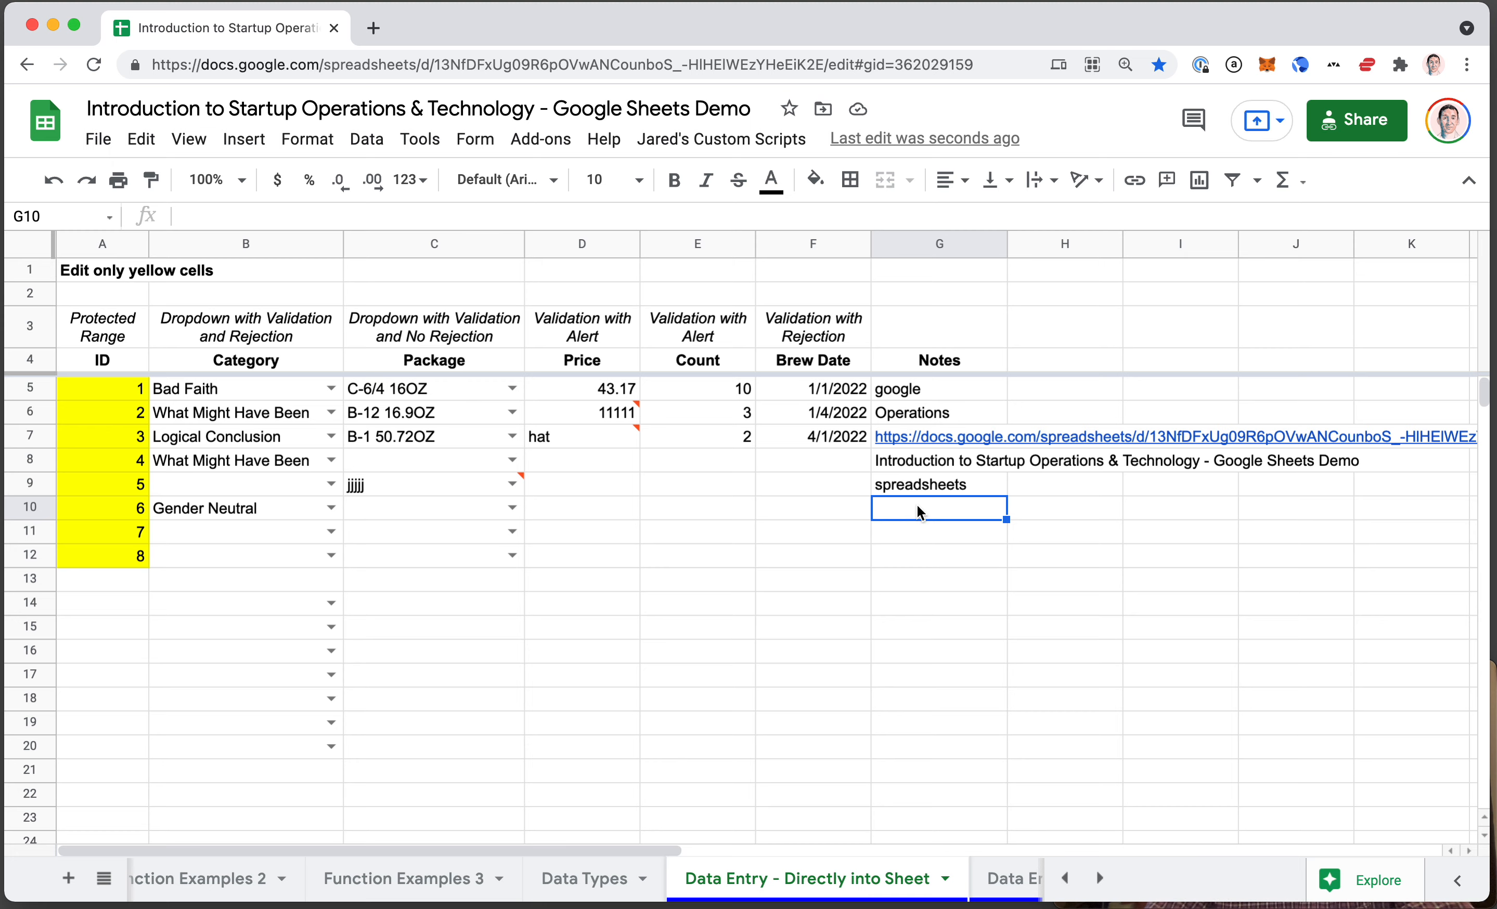
- Examine the dropdown cells in the Category and Package columns, opening the empty cells B9, C11 and B11 without choosing a value
click(282, 343)
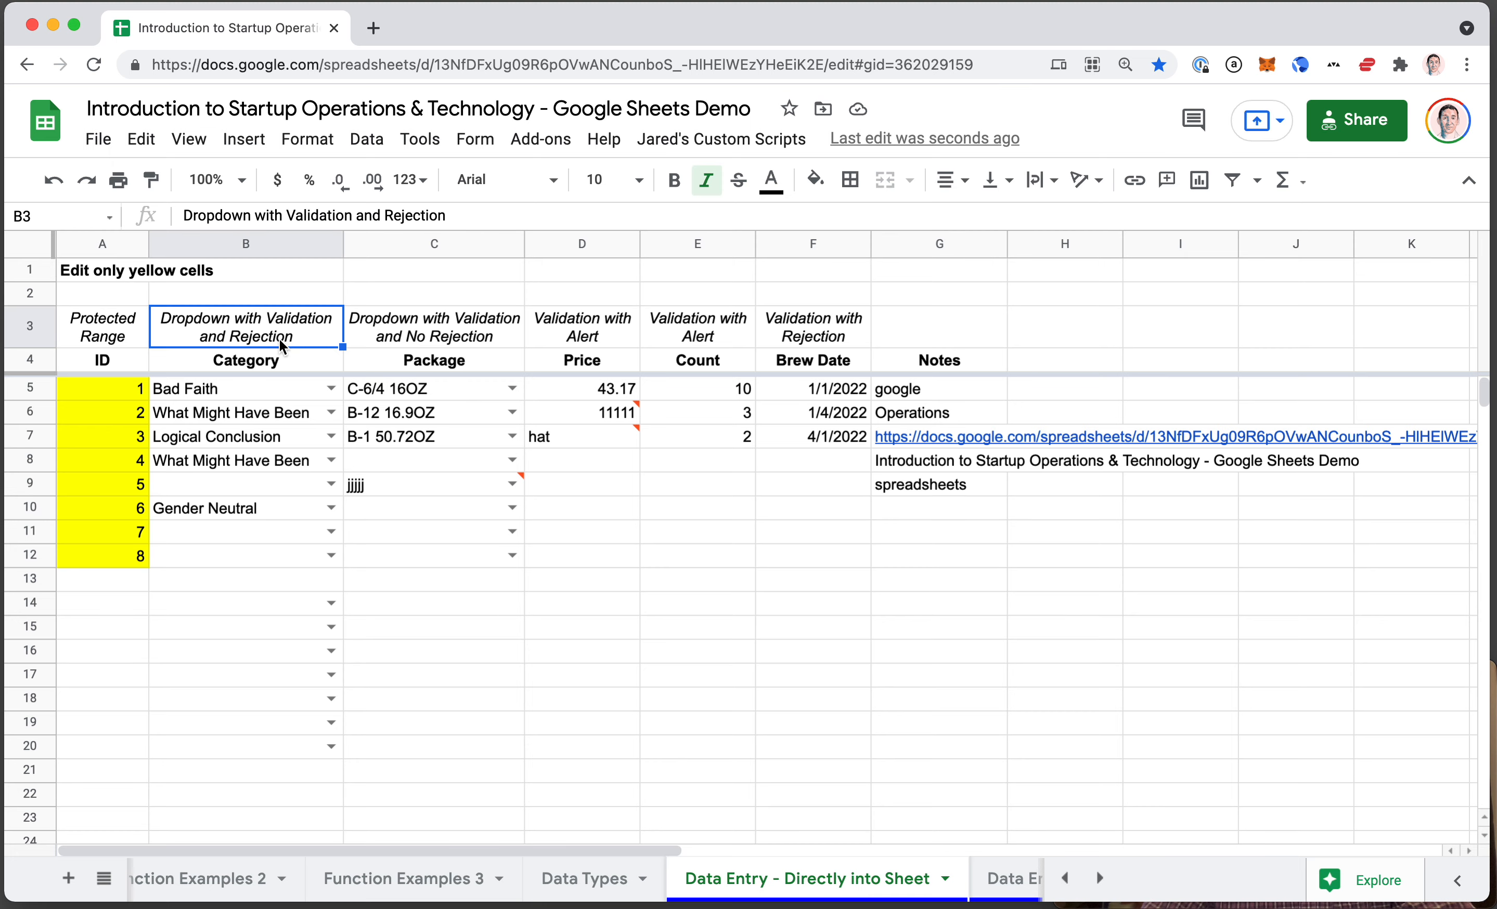
key(Down)
key(Down)
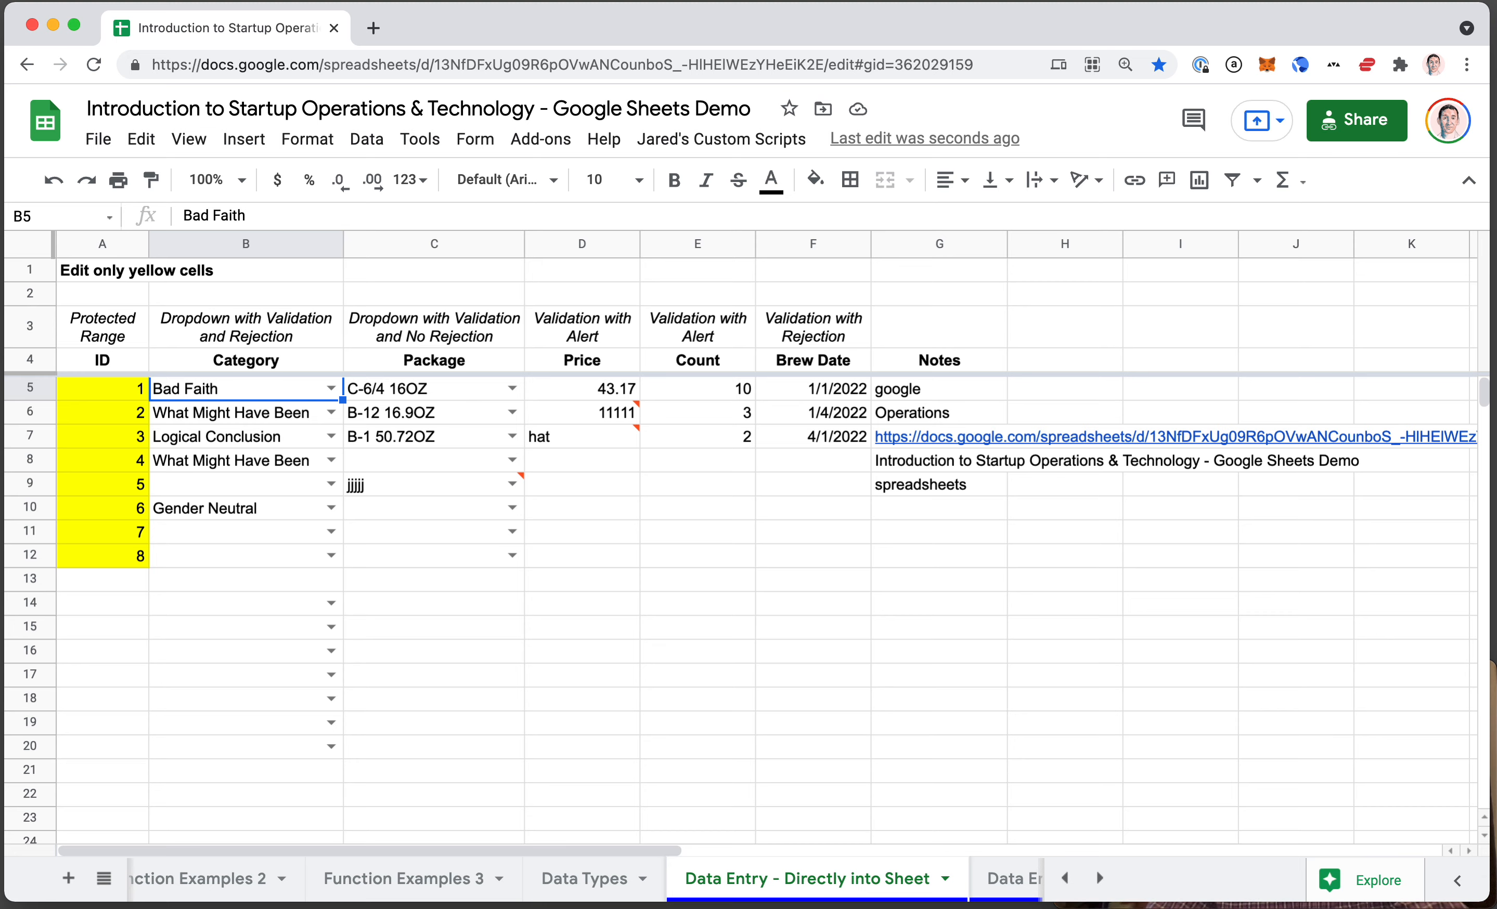
click(284, 481)
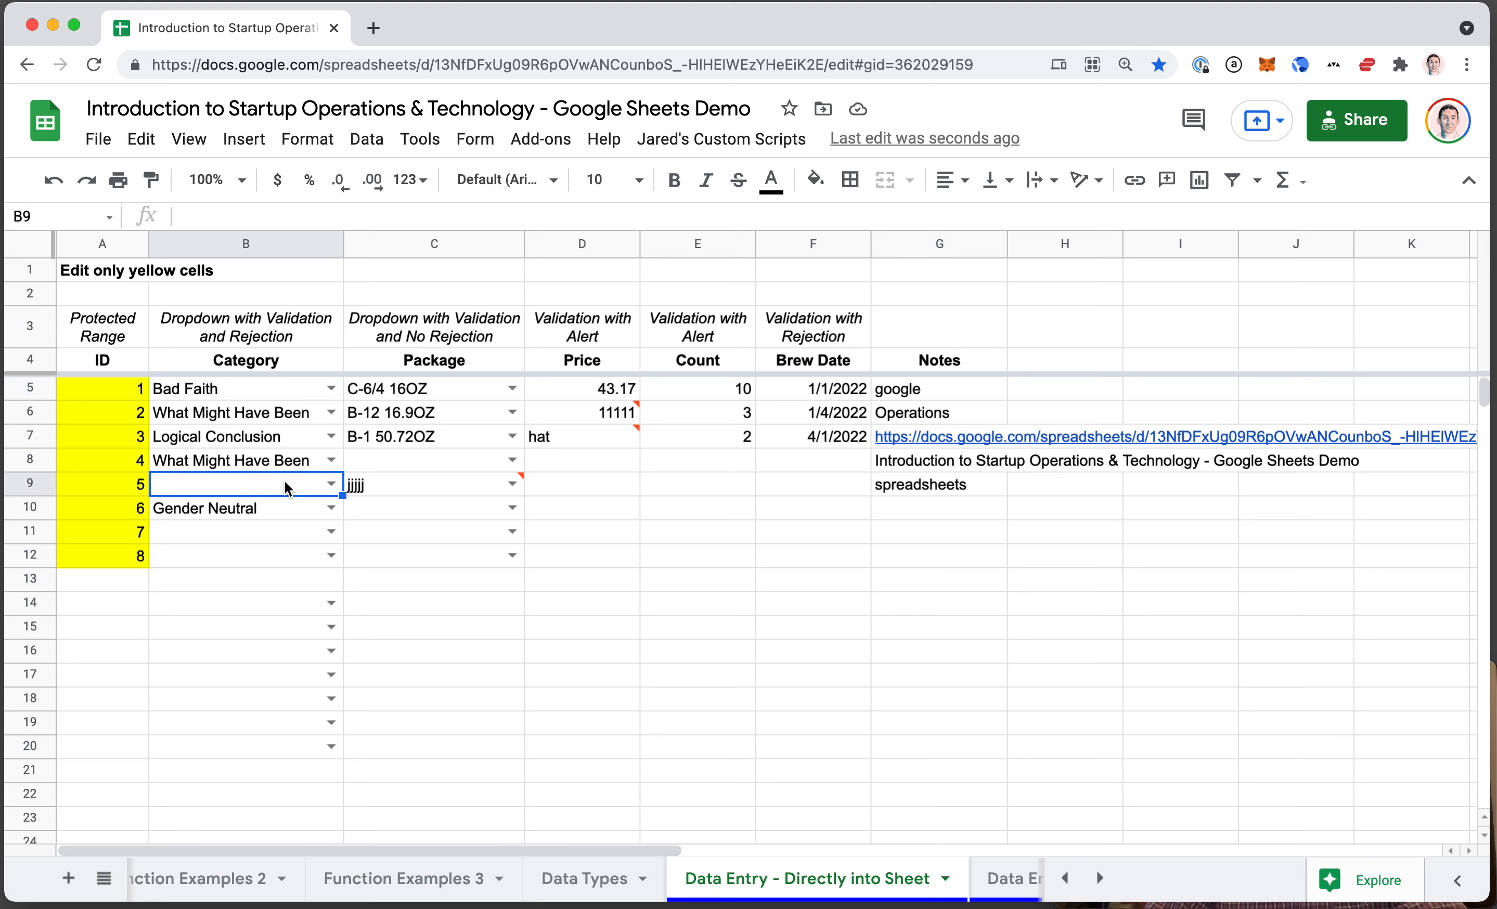
key(Return)
key(Escape)
click(428, 527)
key(Return)
key(Escape)
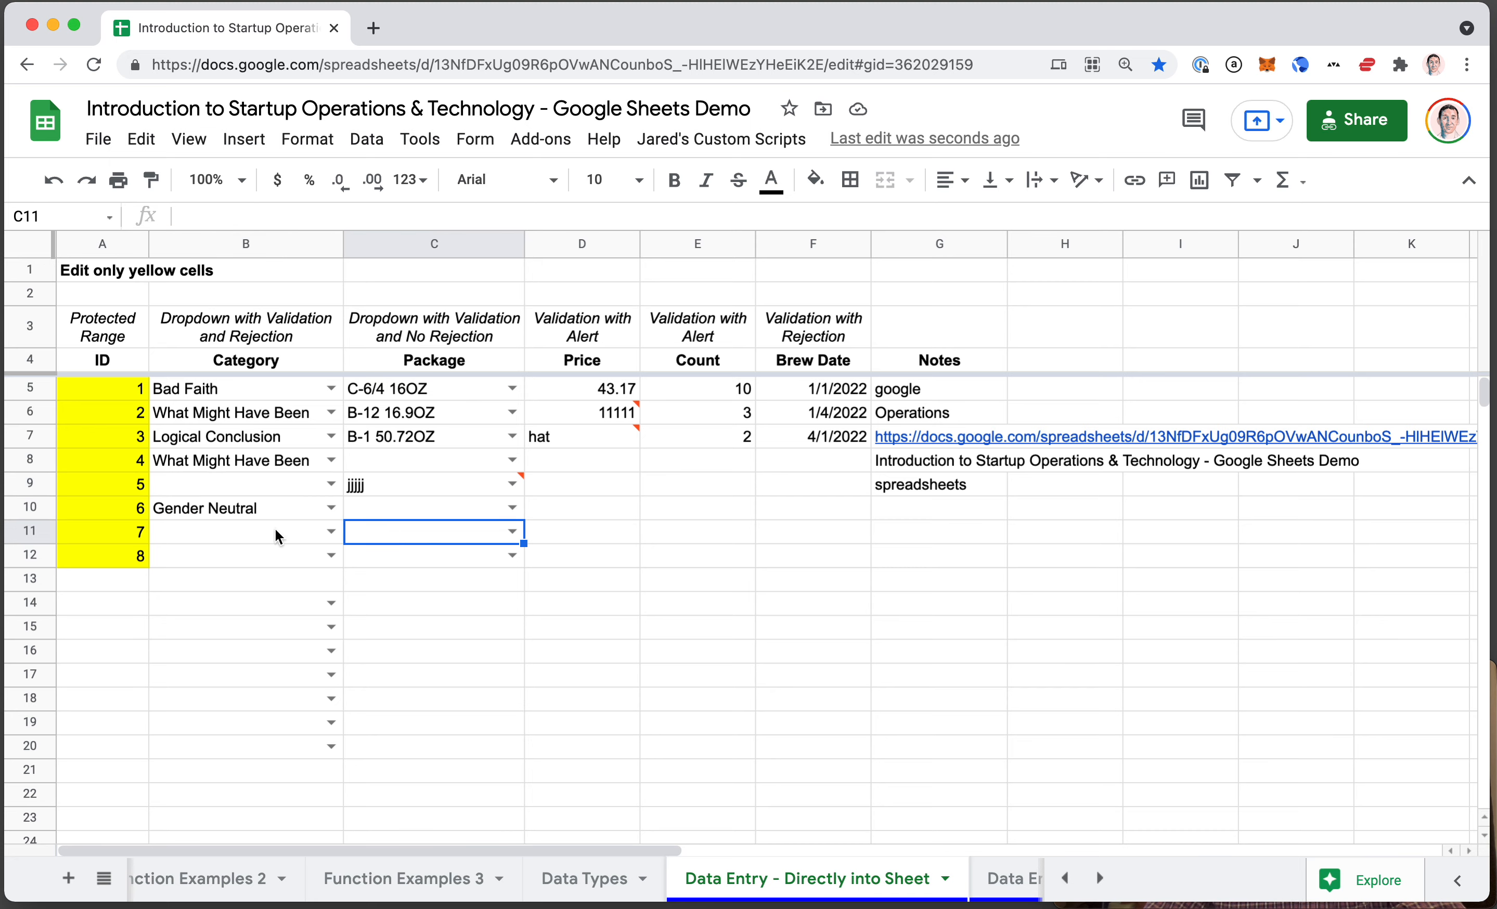
key(Left)
key(Return)
click(259, 532)
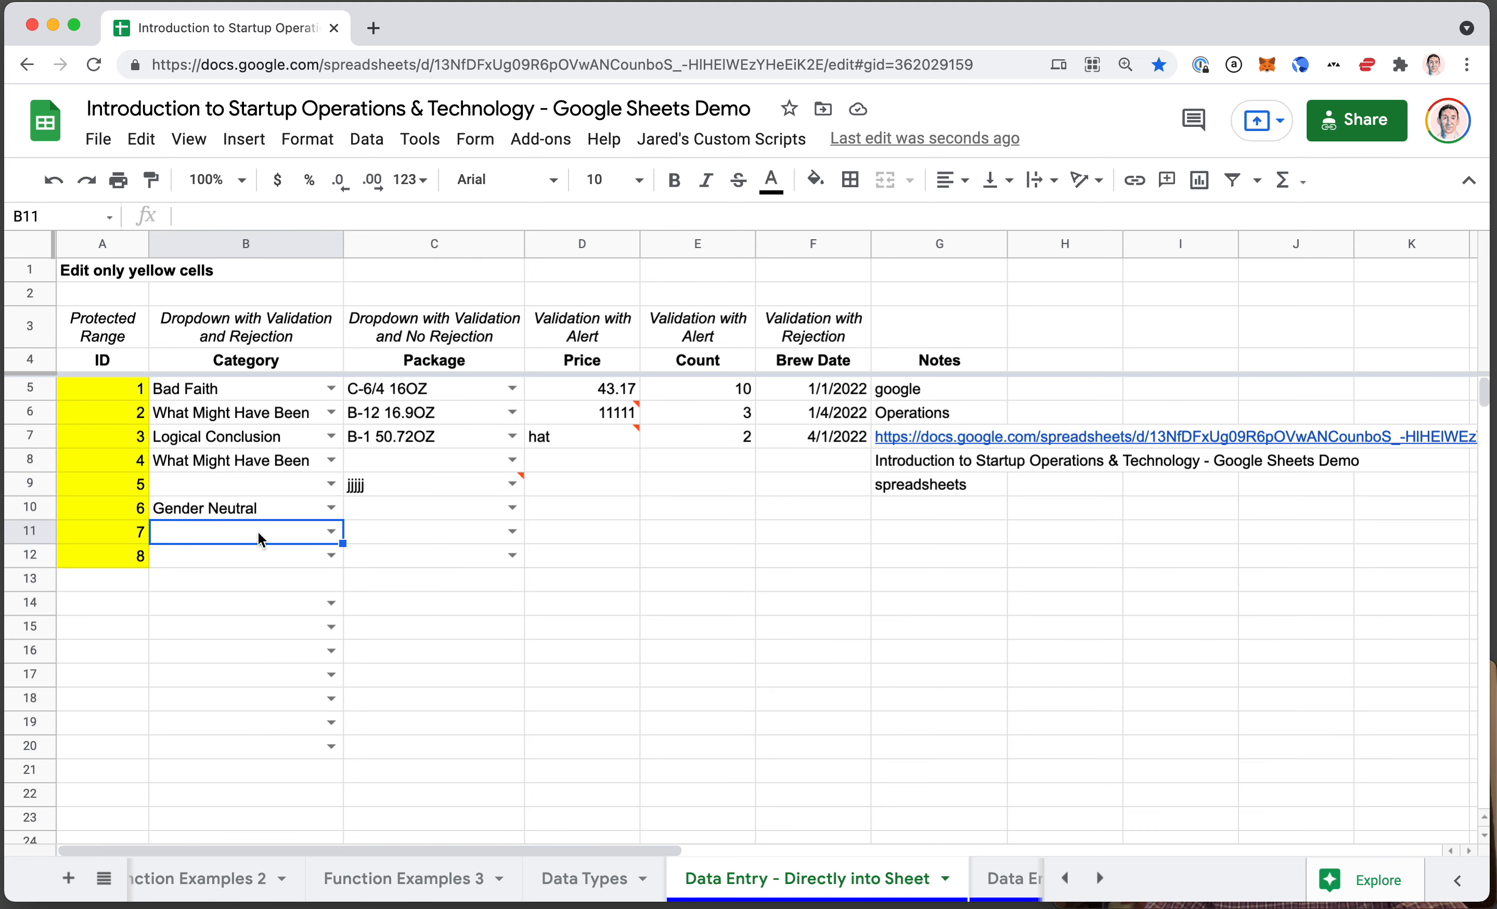
- Try entering reg in Category cell B11 and open its dropdown list, leaving the cell empty
text(reg)
key(Escape)
click(332, 531)
key(Escape)
- Check the validation warning on Price cell D6 and the brew date in F5
mouse_move(589, 409)
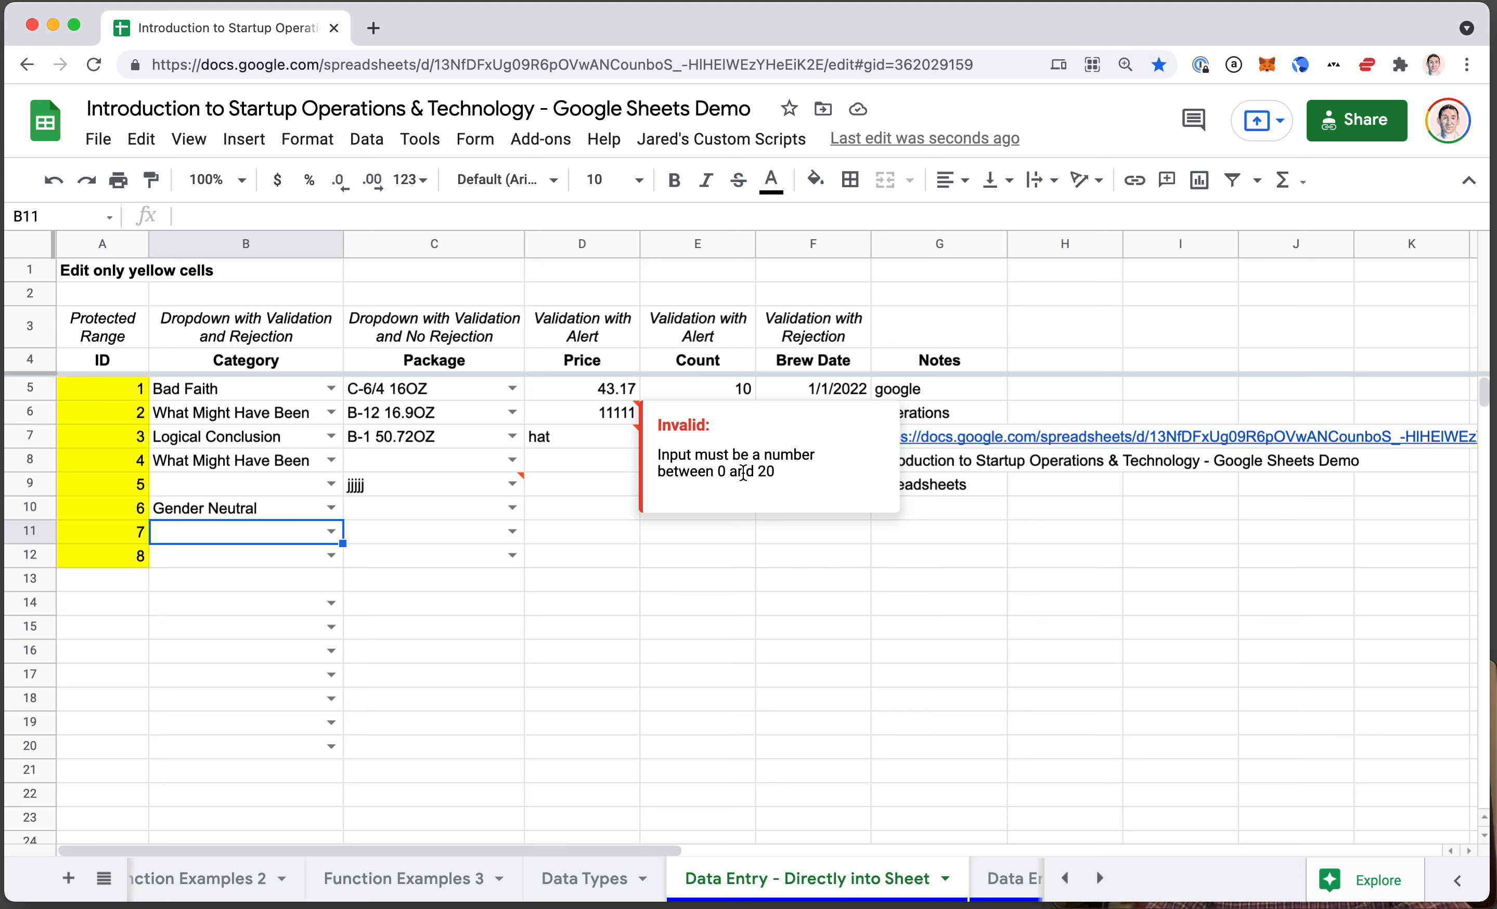
click(812, 393)
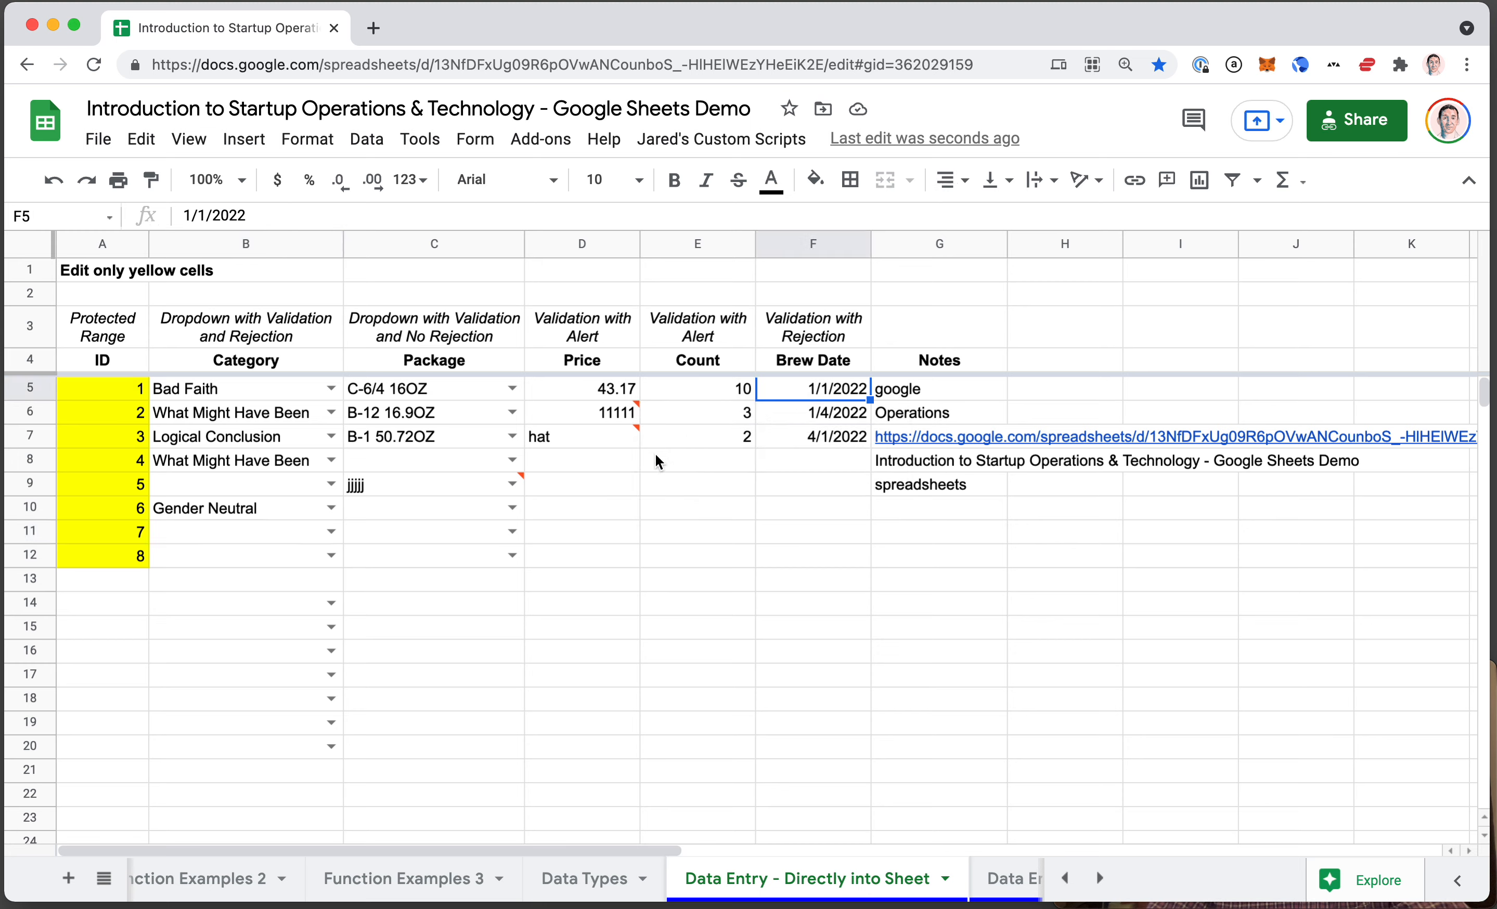
- Open the data validation settings for Count cells E10:E15 and confirm that cell range
click(668, 504)
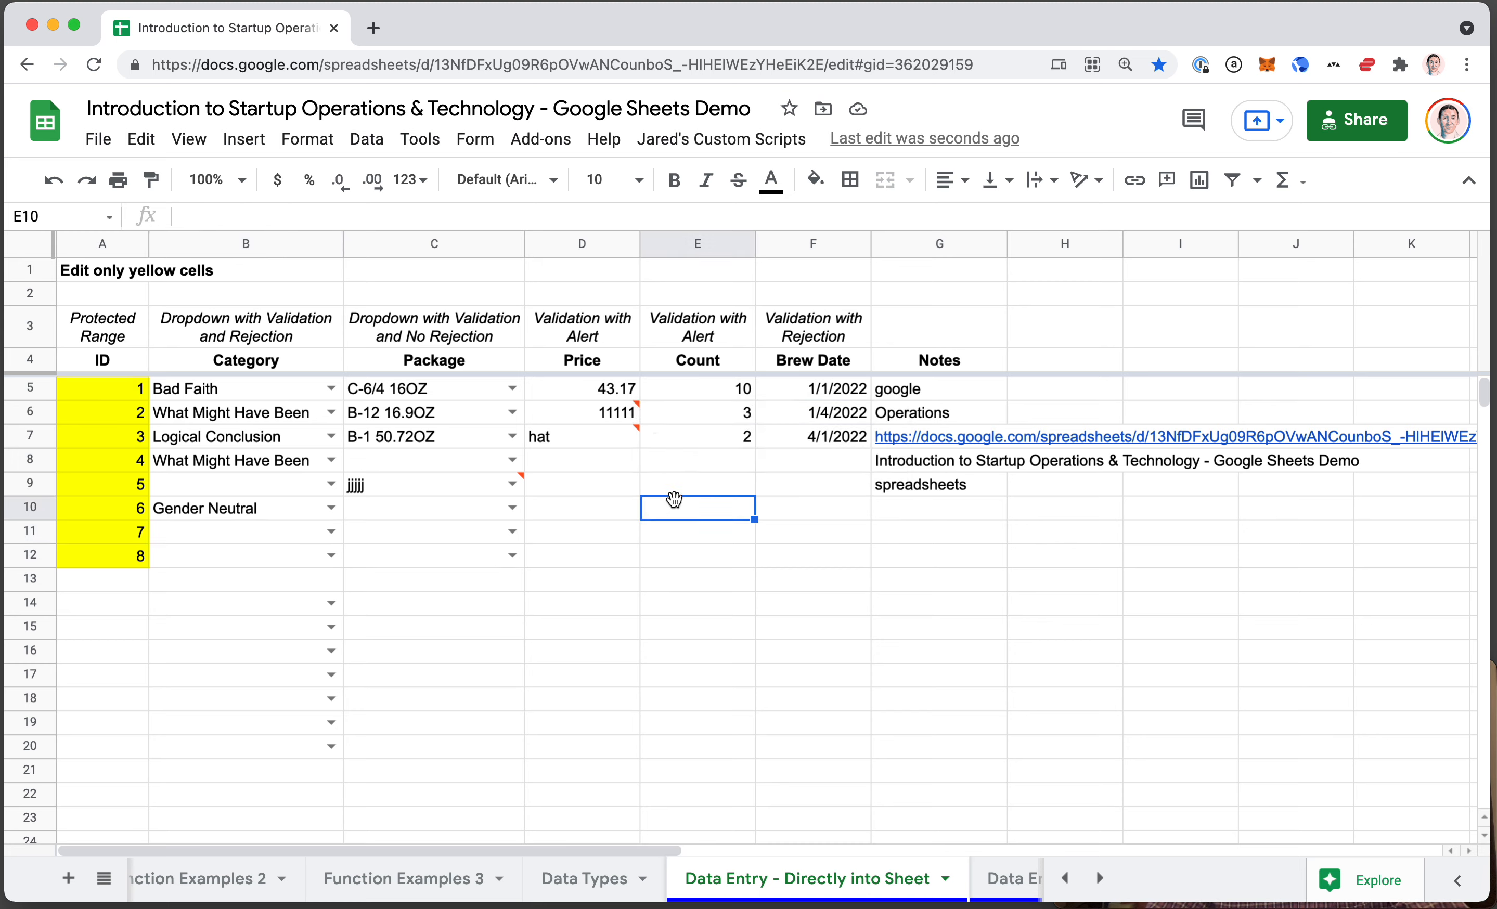
key(shift+Down)
key(shift+Down)
key(shift+Down)
key(shift+Down)
key(shift+Down)
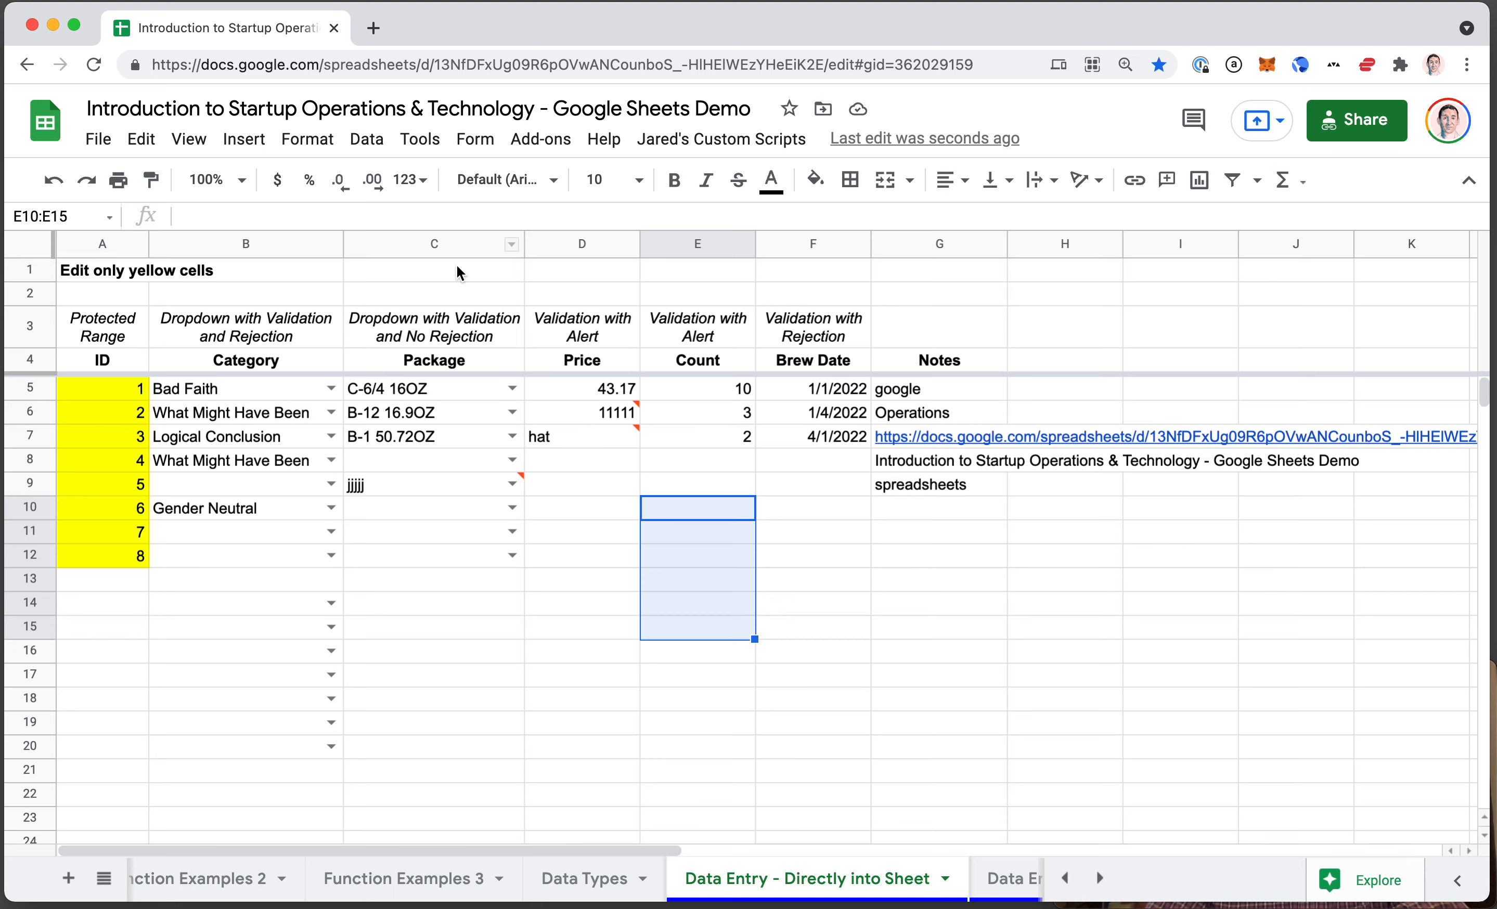
click(366, 138)
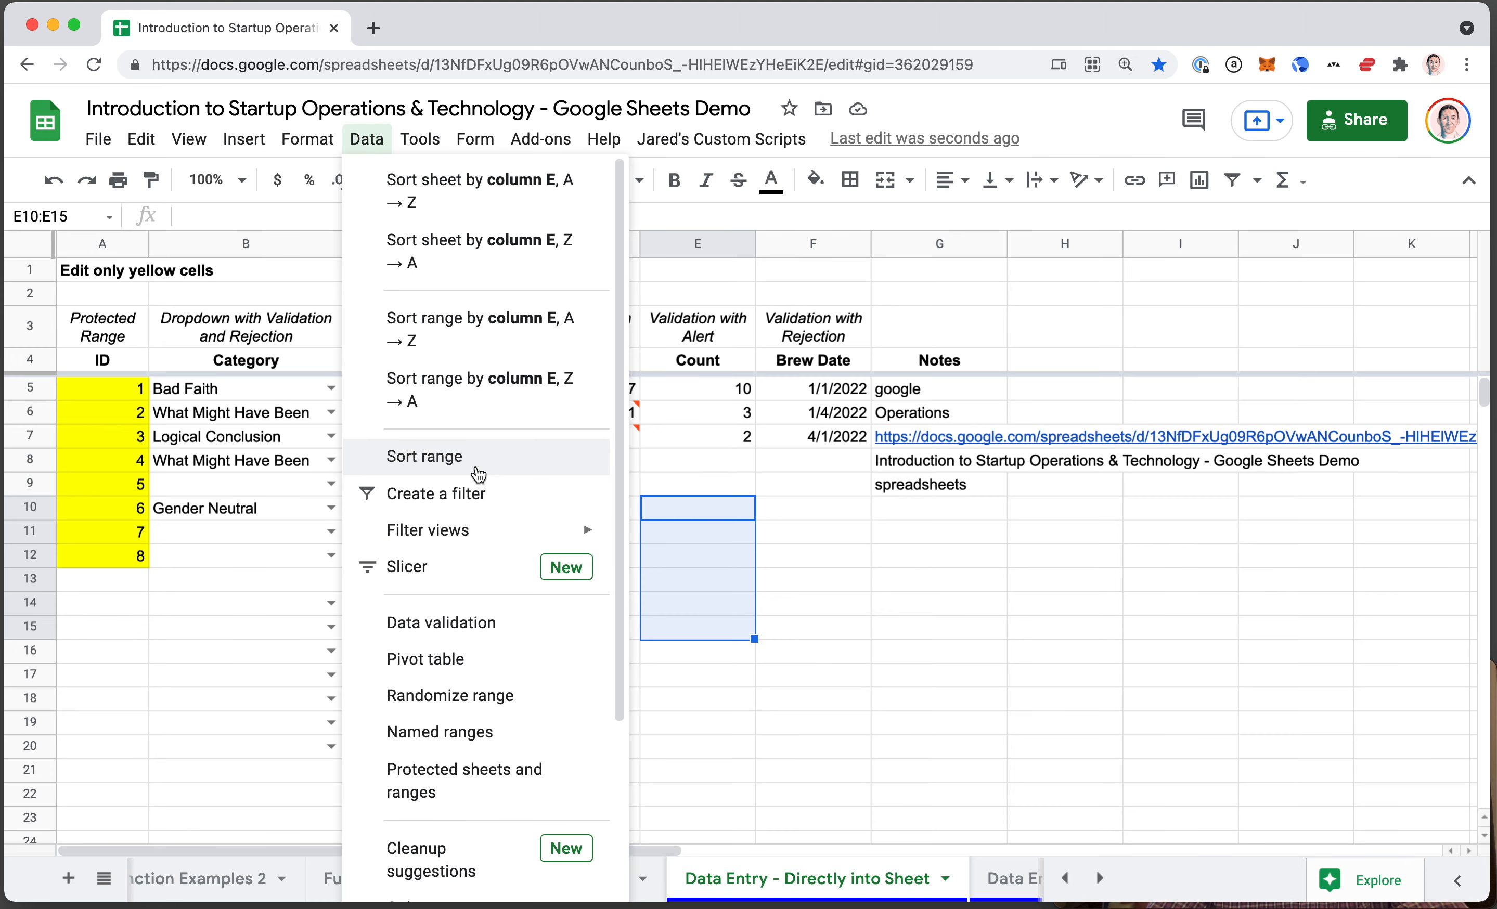
click(471, 543)
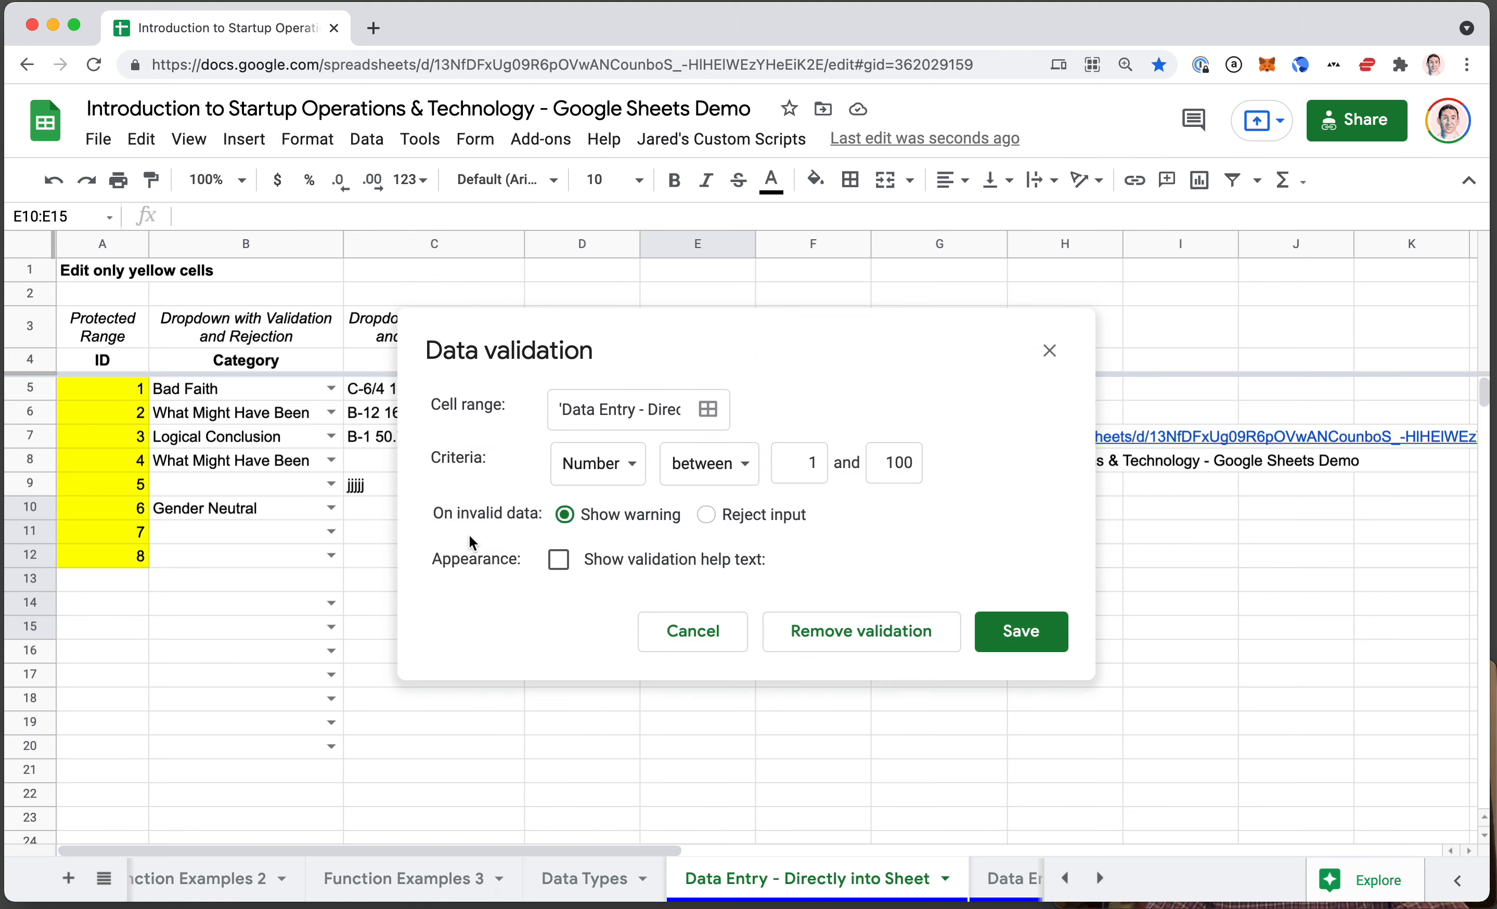
click(707, 410)
click(742, 491)
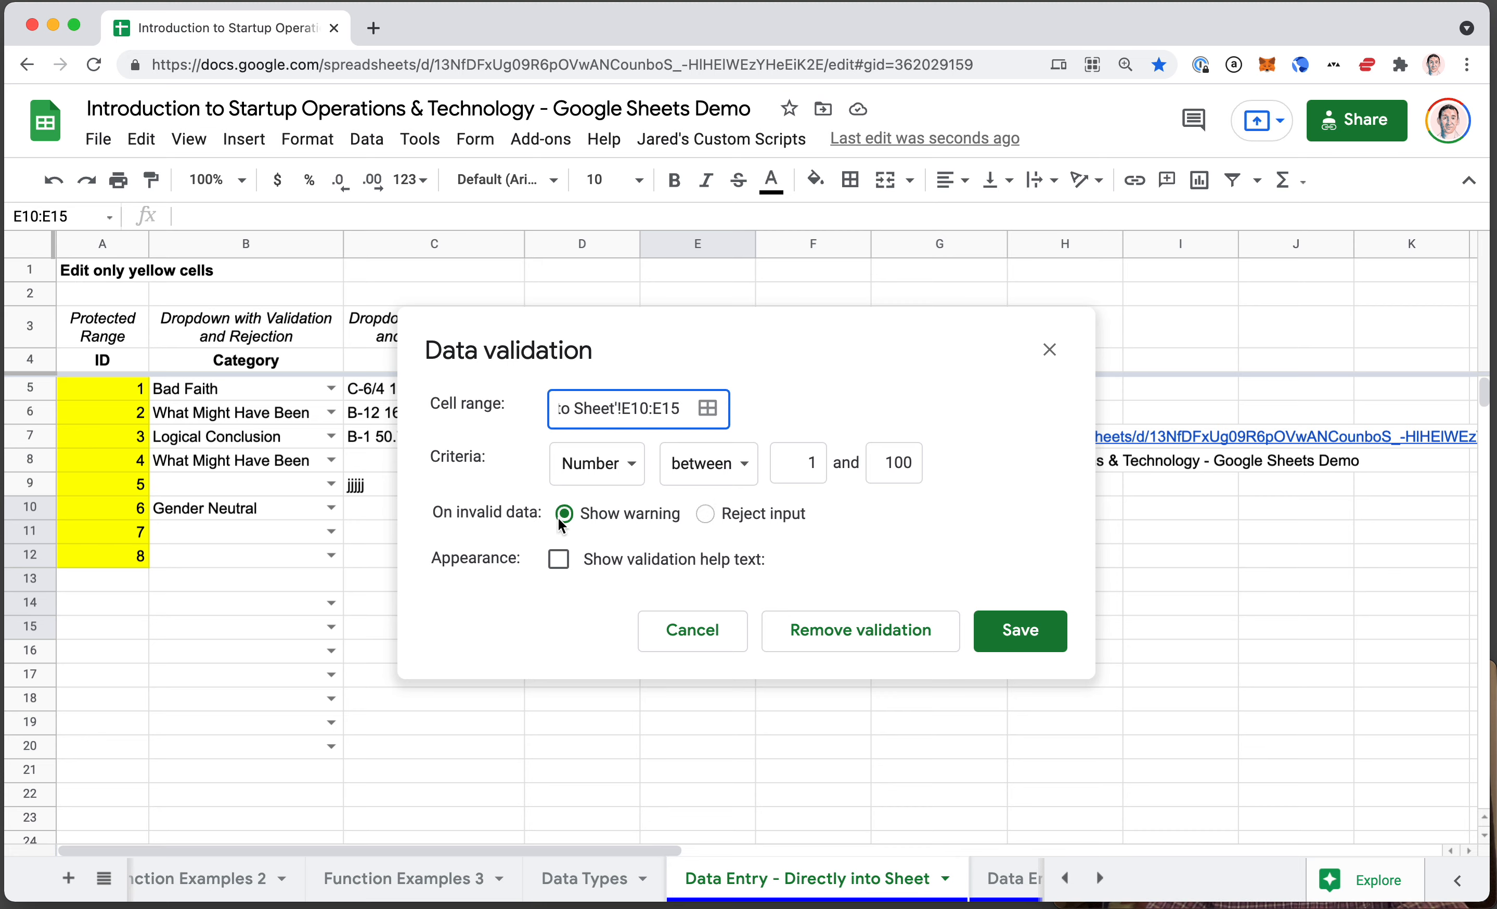
- Turn on validation help text reading "Enter X" for Count cells E10:E15 and save the rule
click(559, 561)
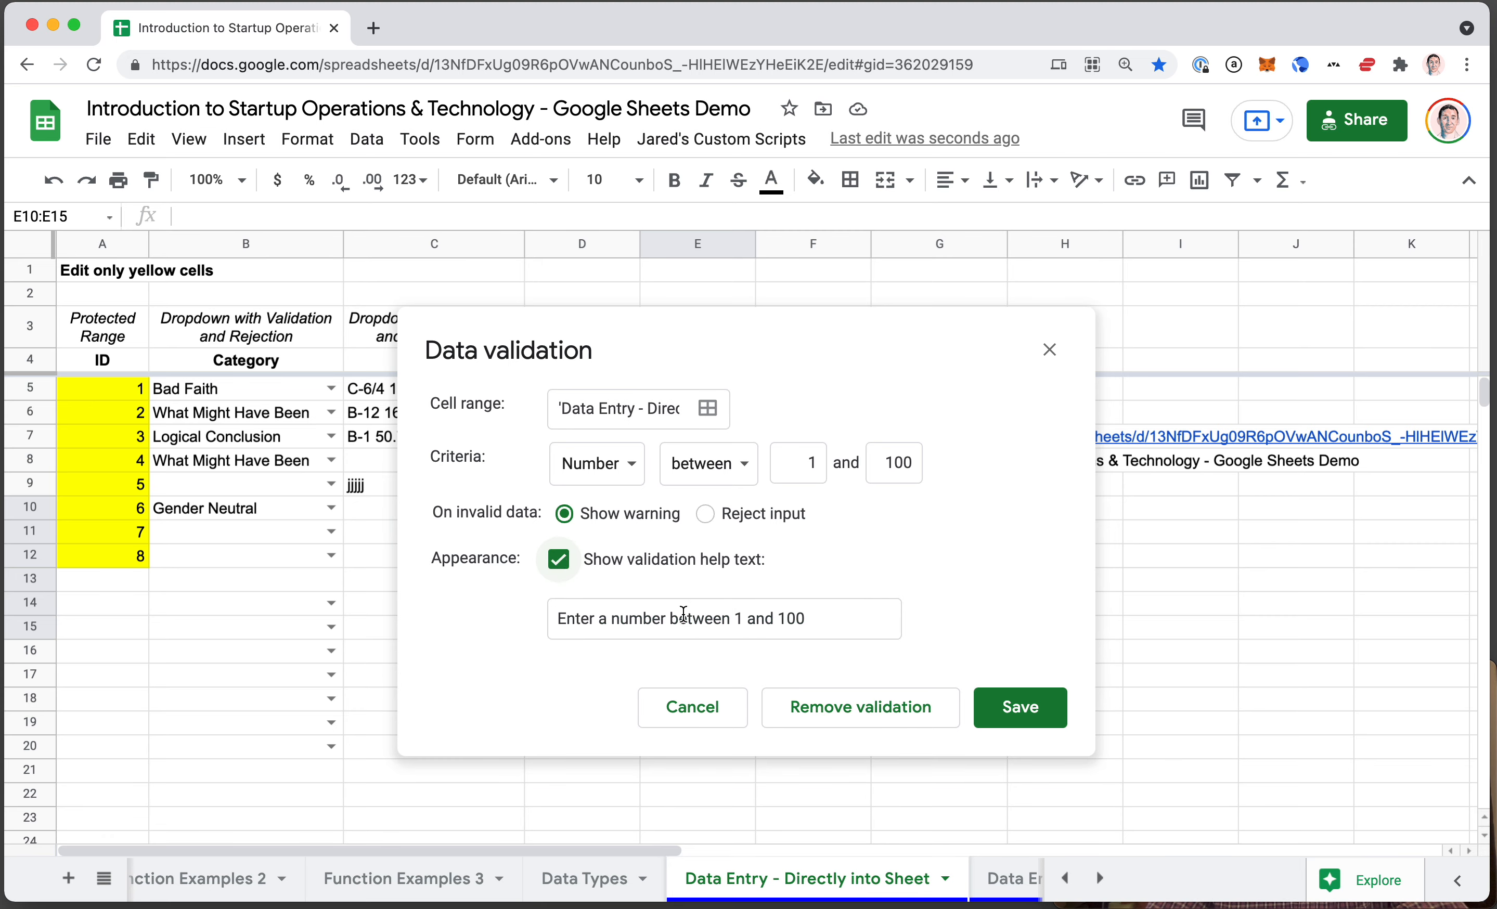
click(818, 623)
key(ctrl+a)
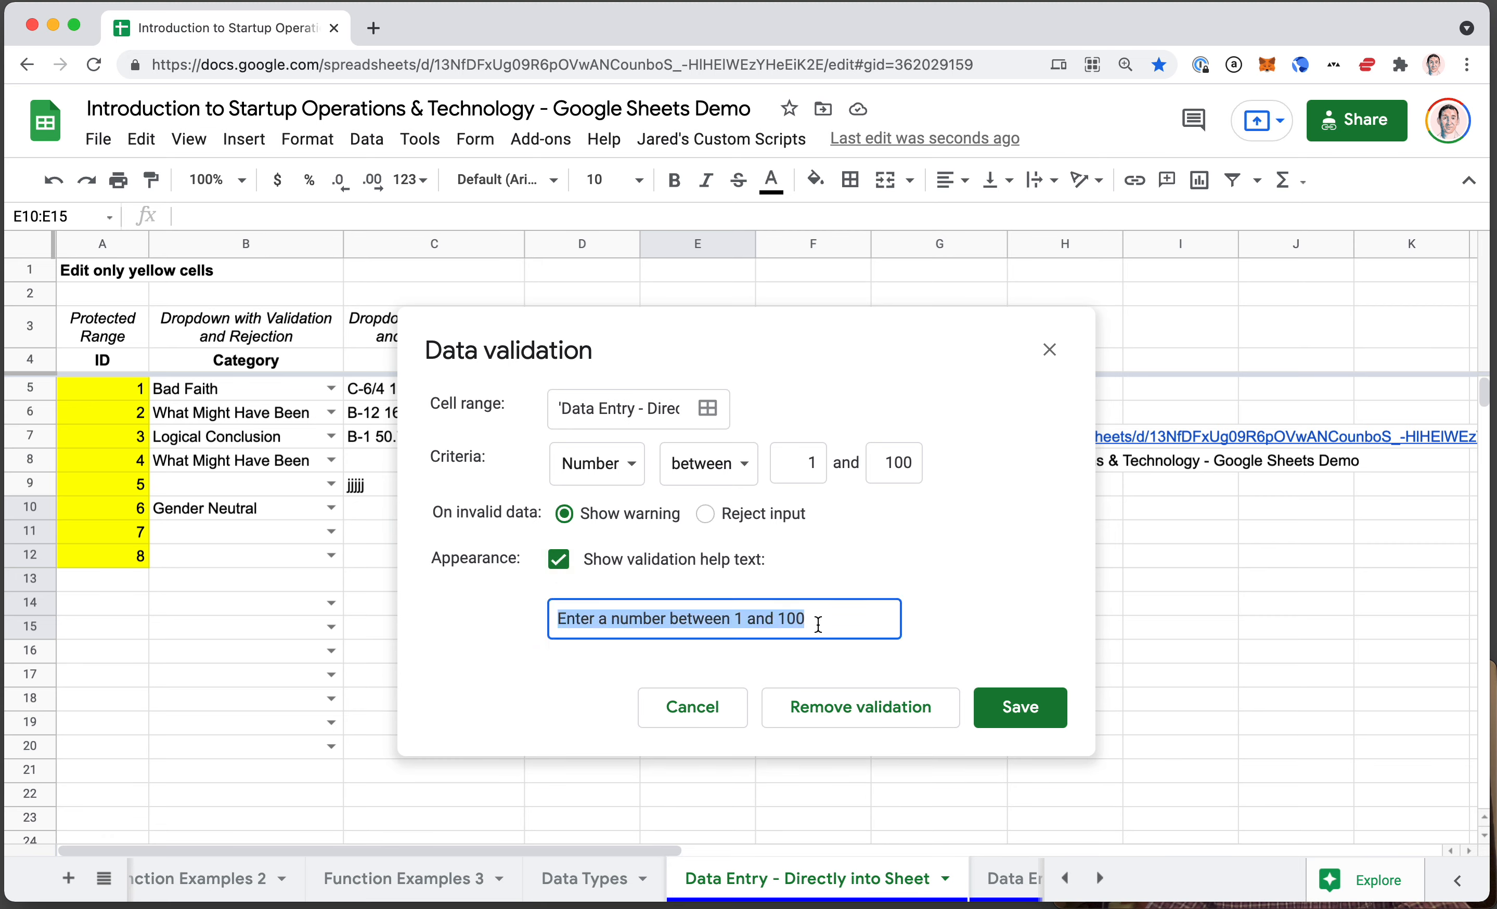
text(Enter X)
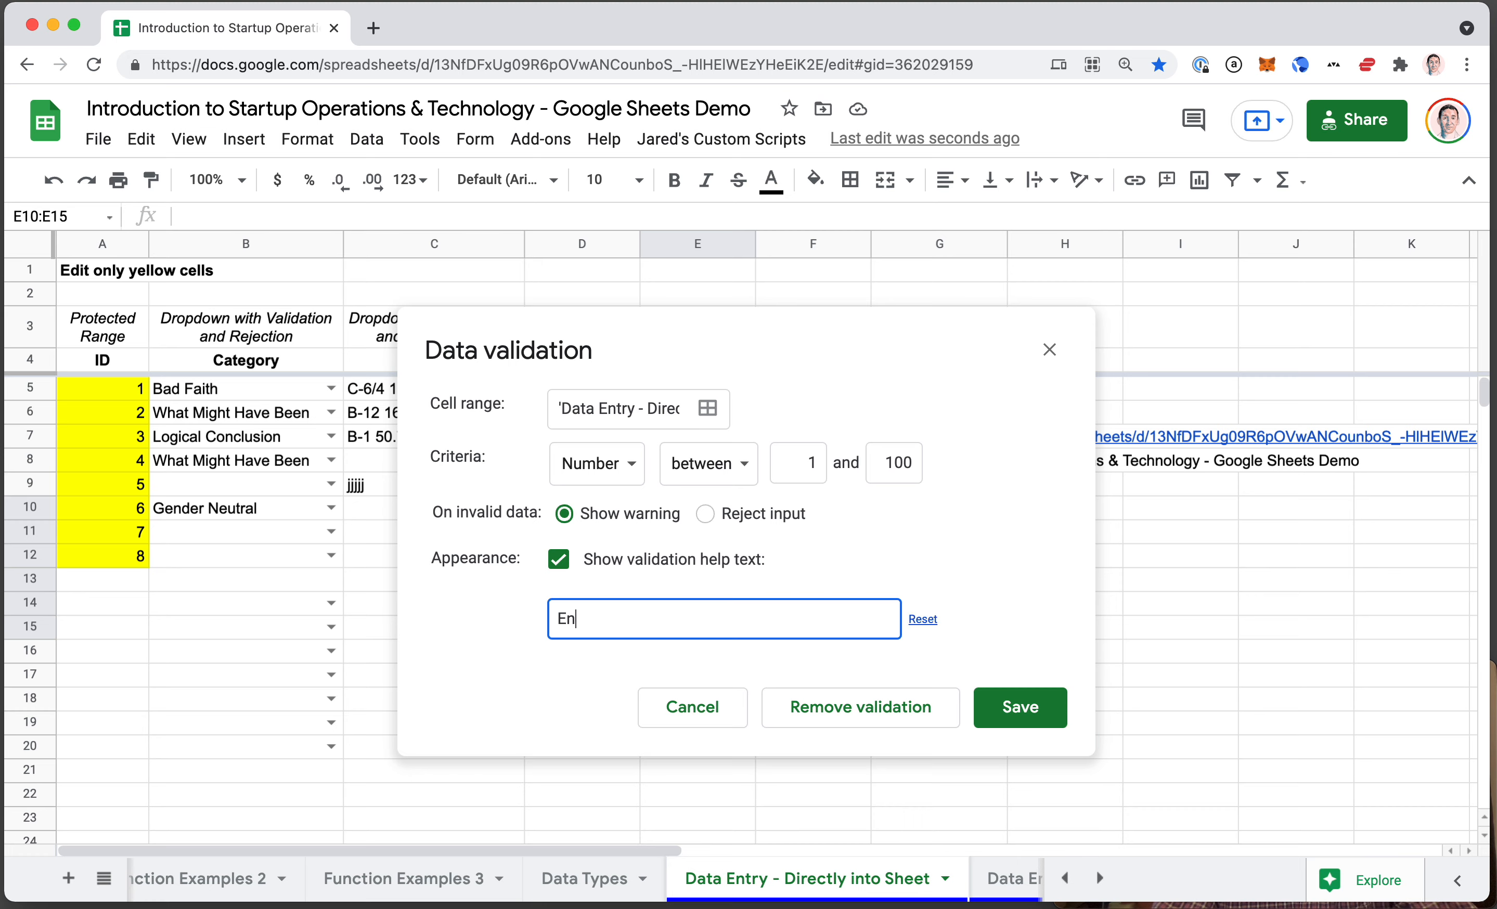
click(1014, 710)
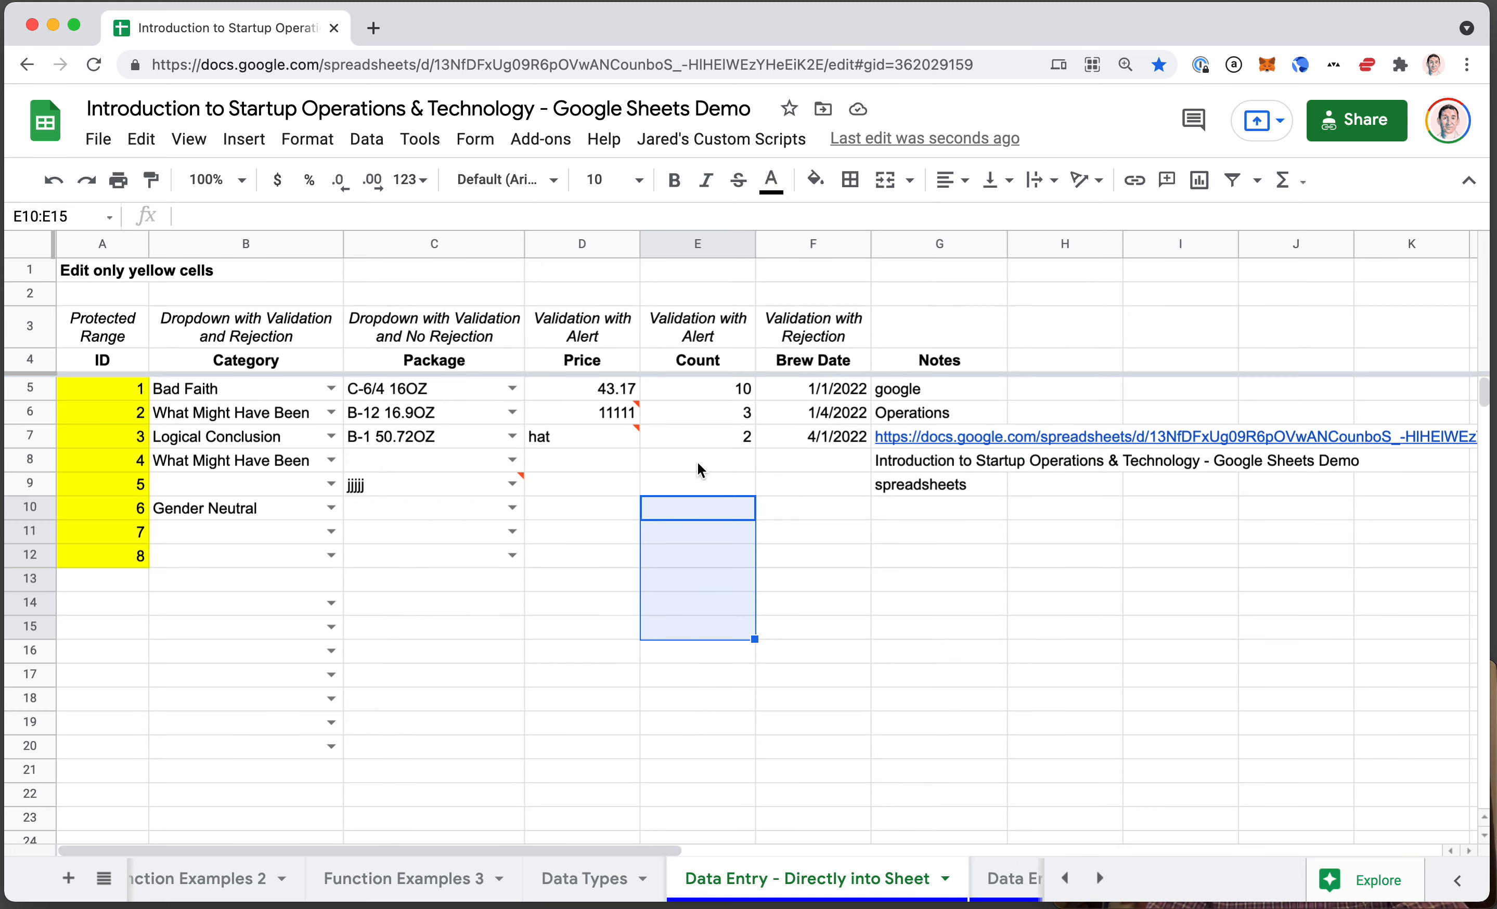
click(697, 463)
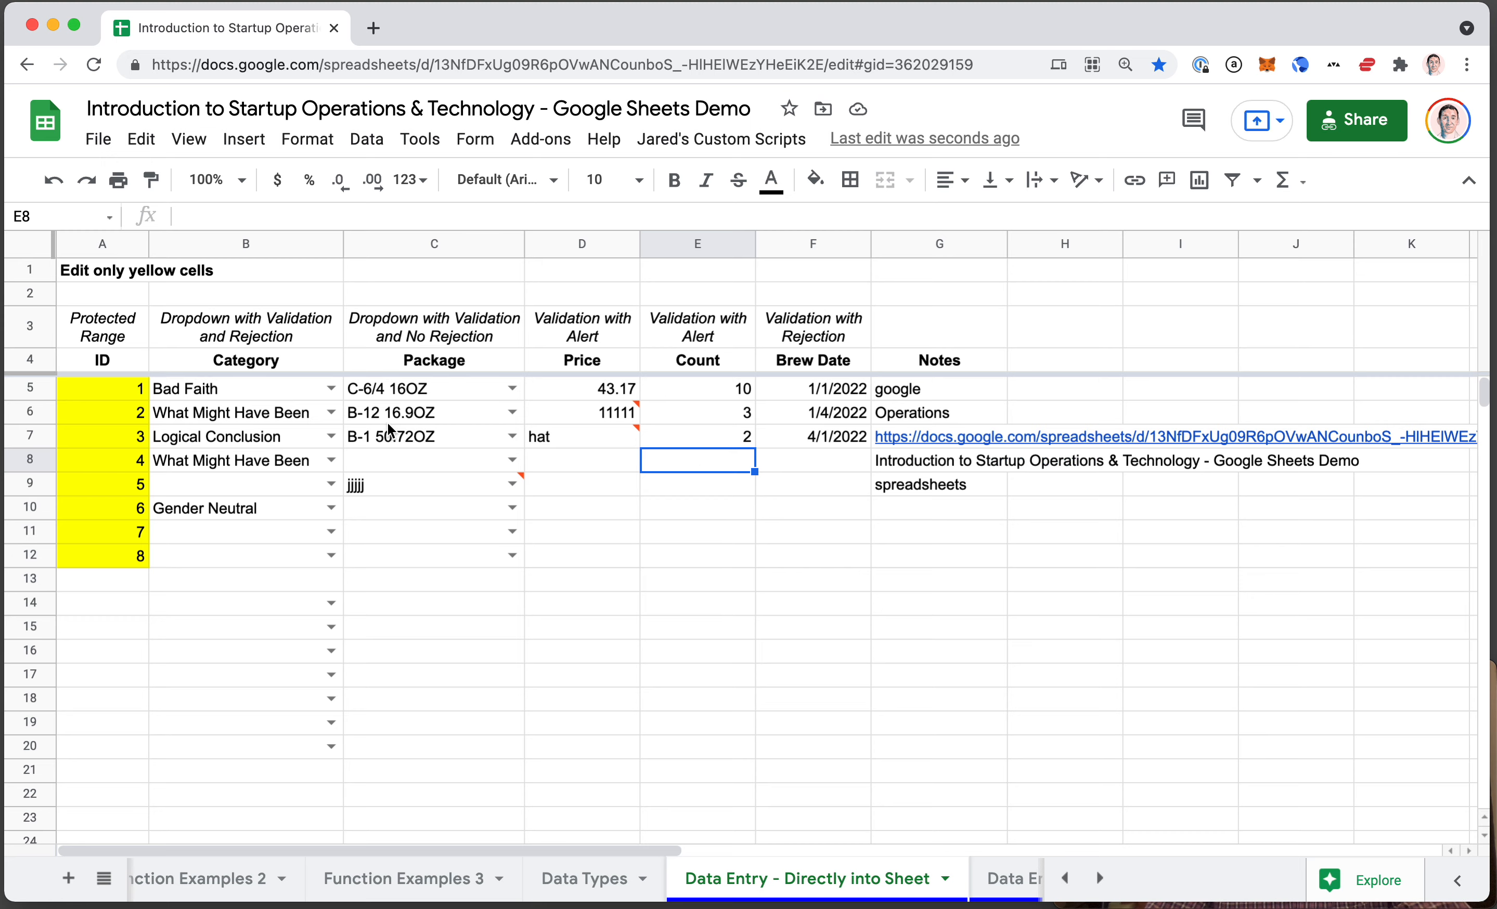
- Start a data validation rule for cells D14:D20 with List from a range as the criteria
drag(609, 607, 606, 748)
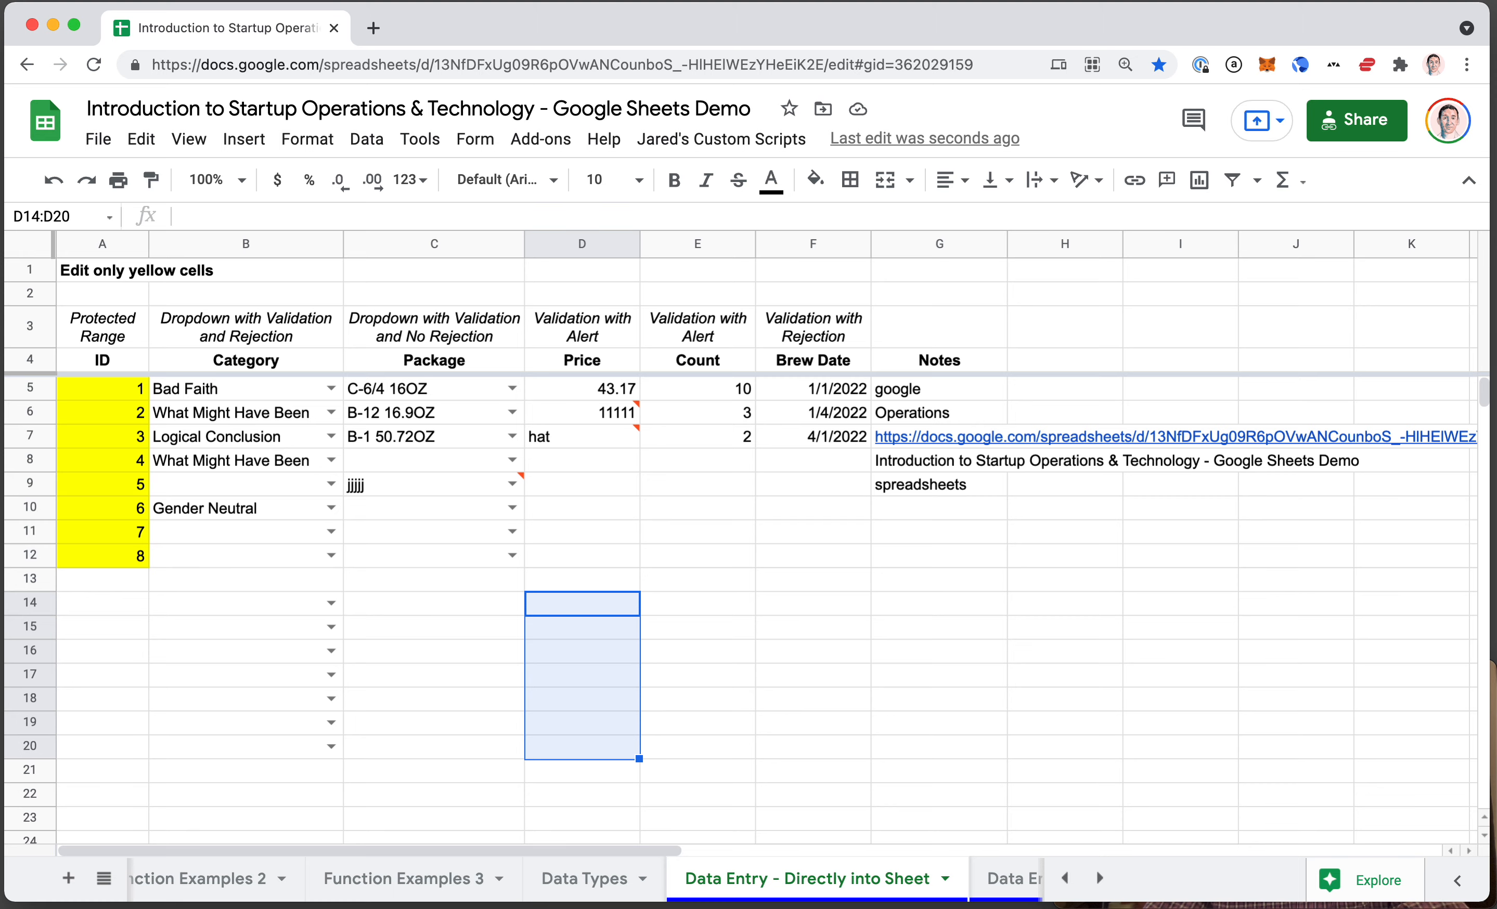
click(369, 141)
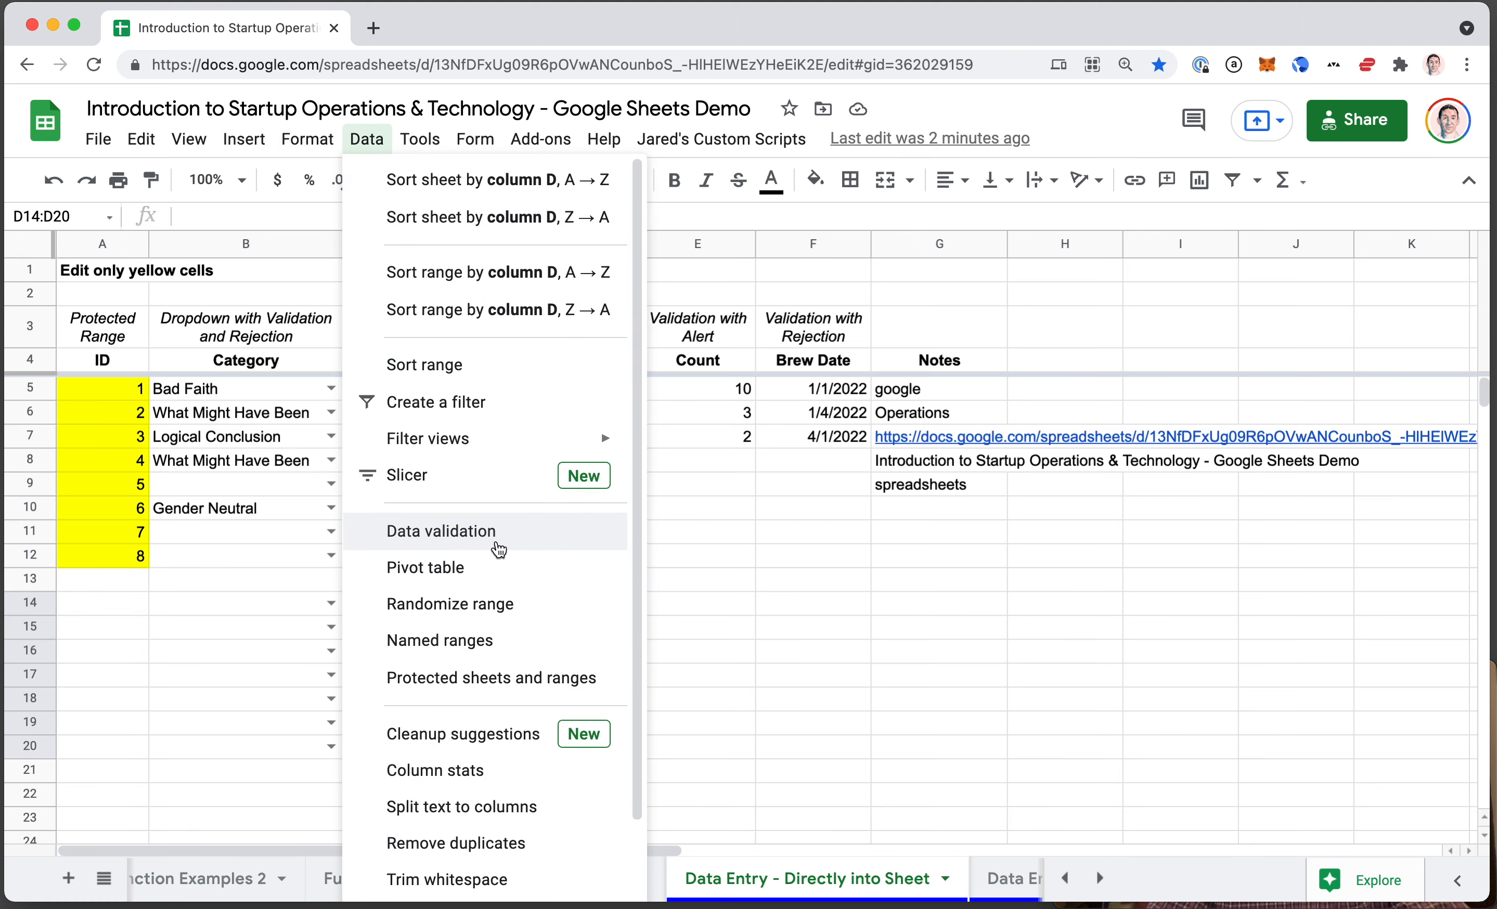
click(500, 533)
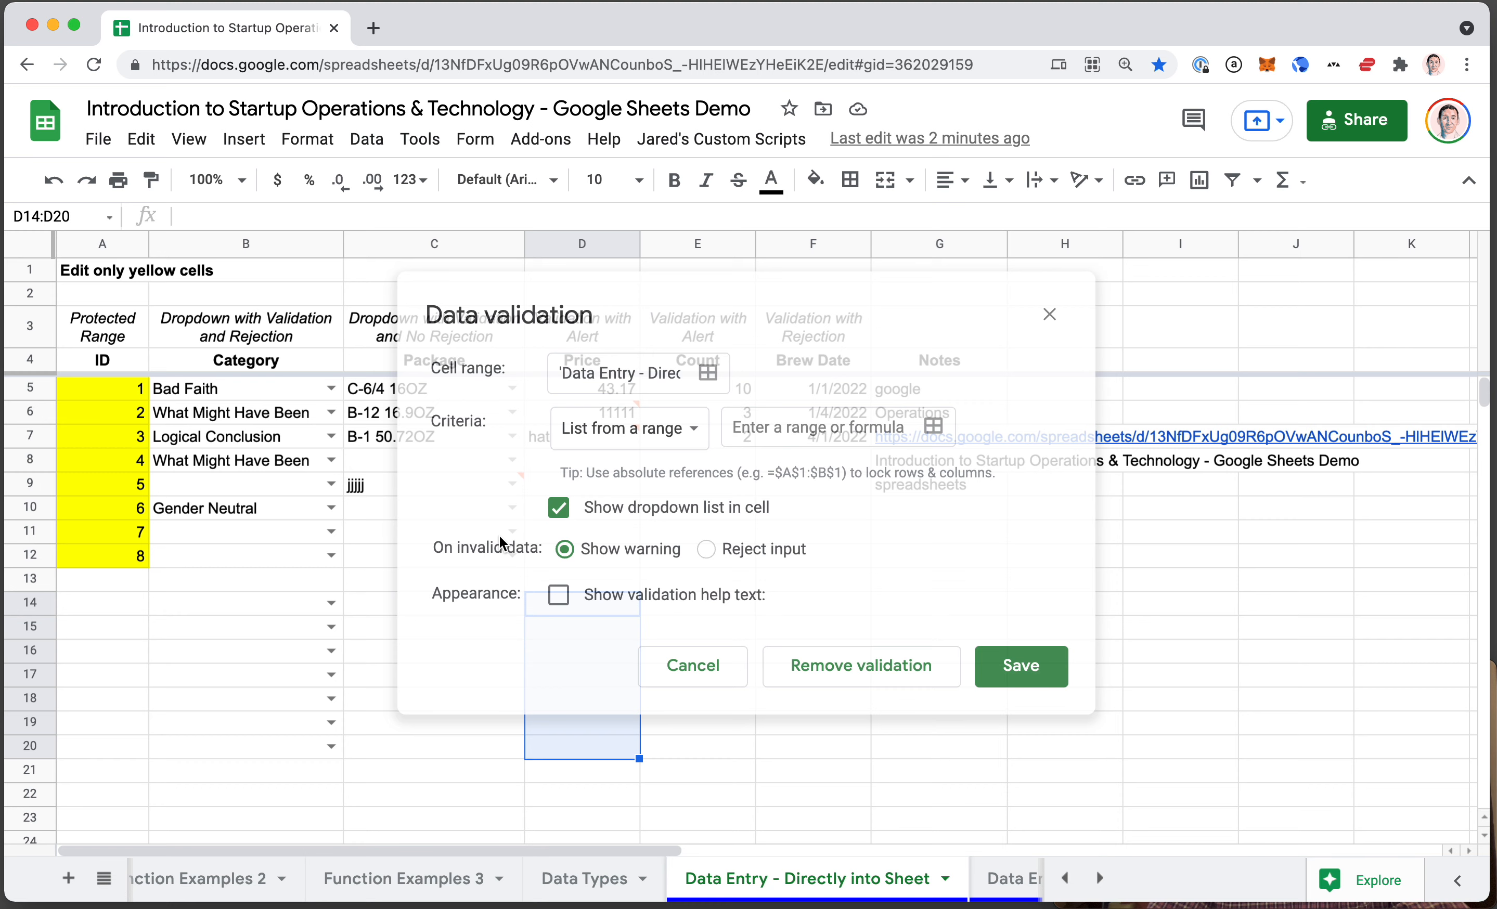
click(680, 429)
click(678, 429)
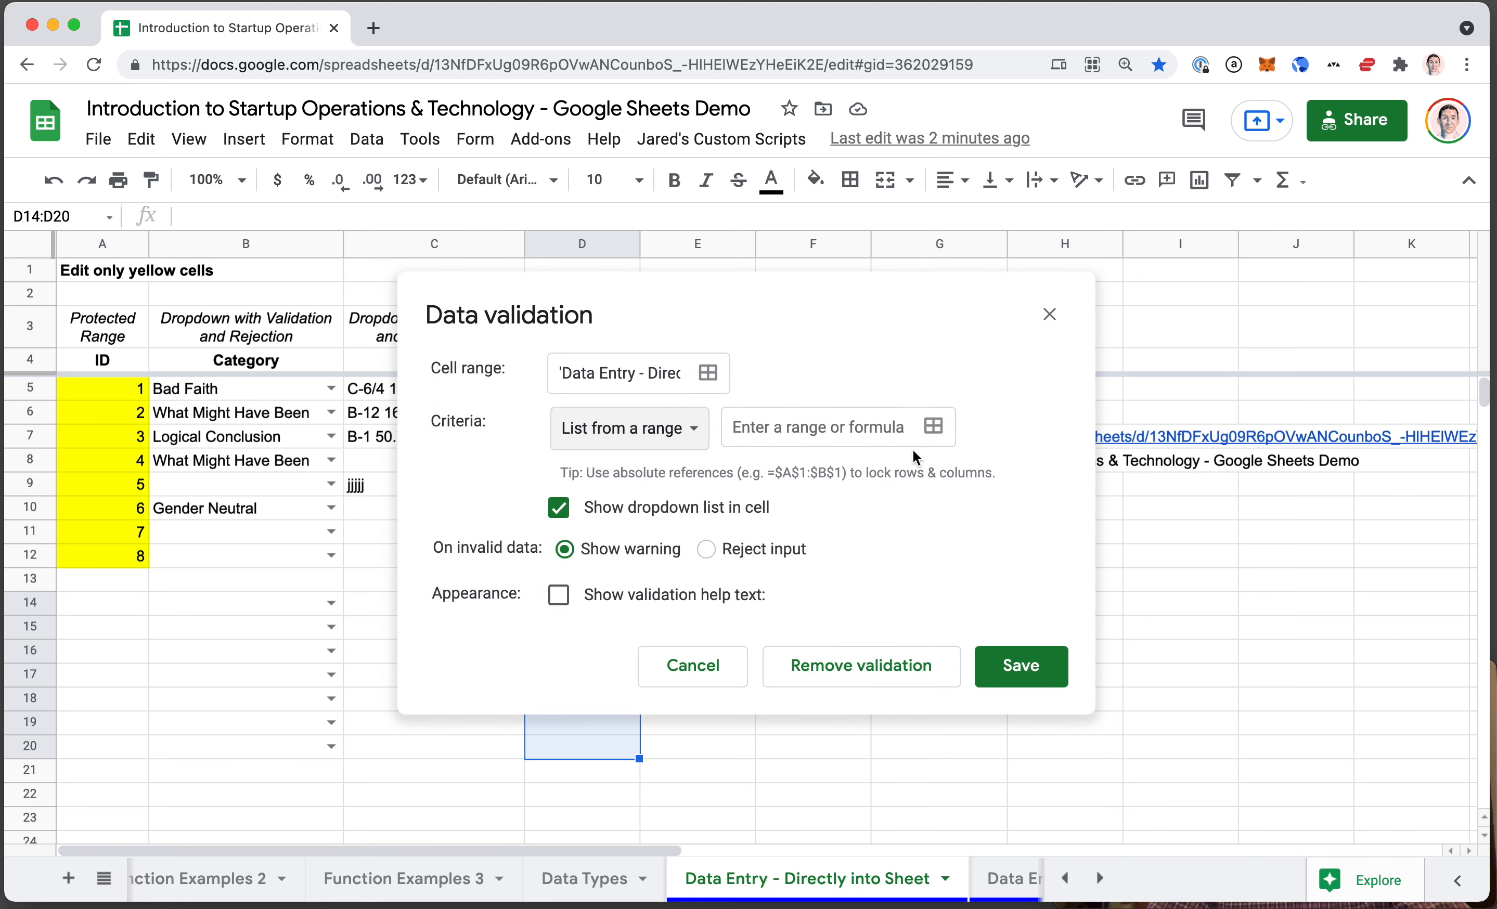
- Set the rule's source list to the Lookup sheet's Category column, range A2:A77, including the spare blank rows
click(932, 426)
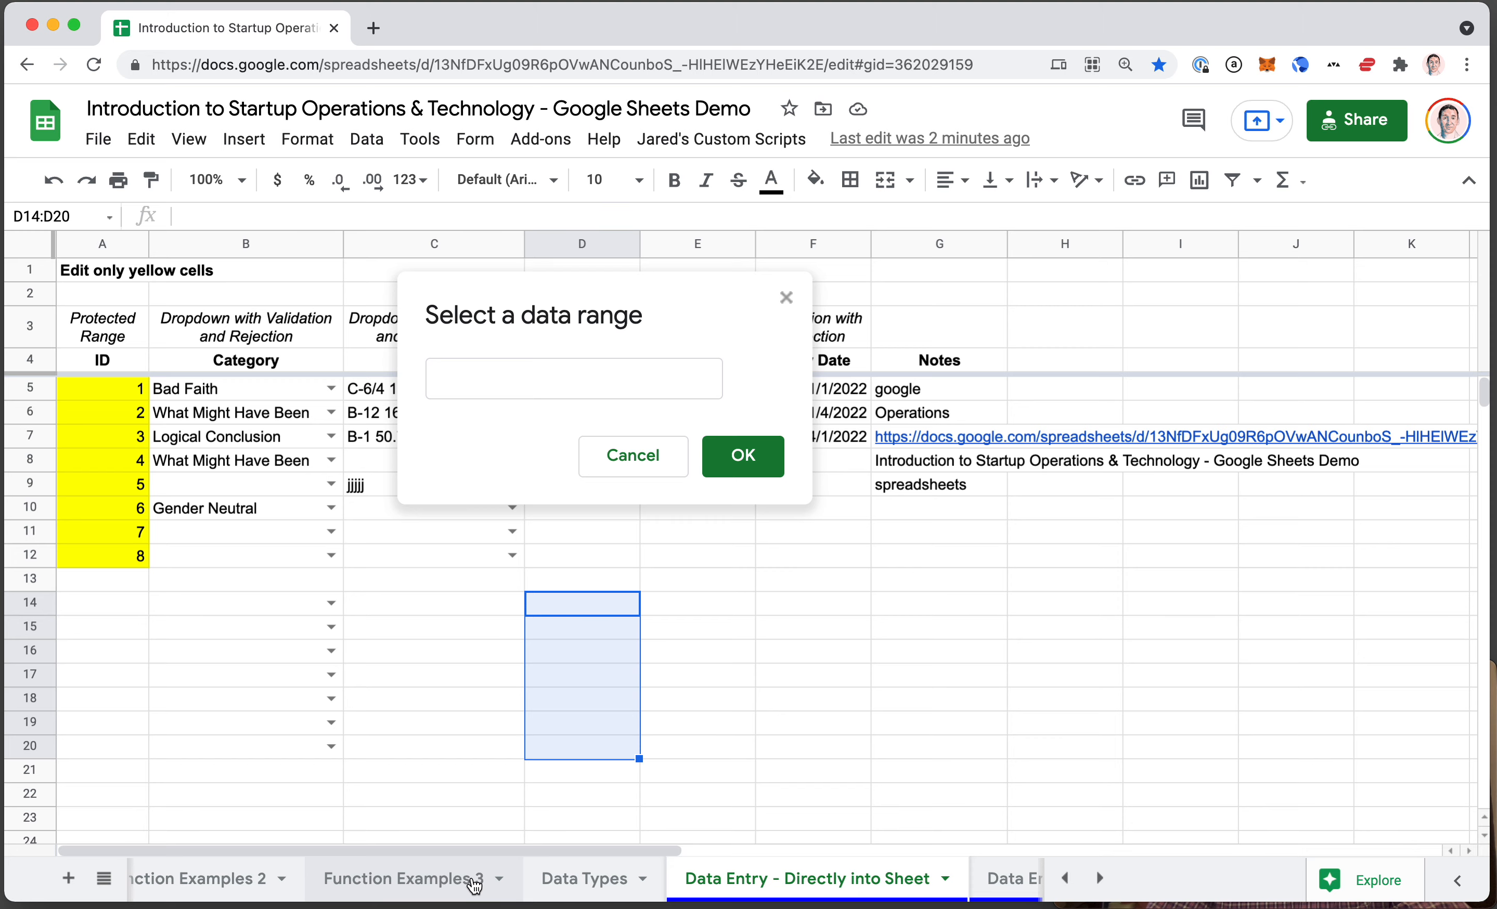
scroll(532, 881, right, 5)
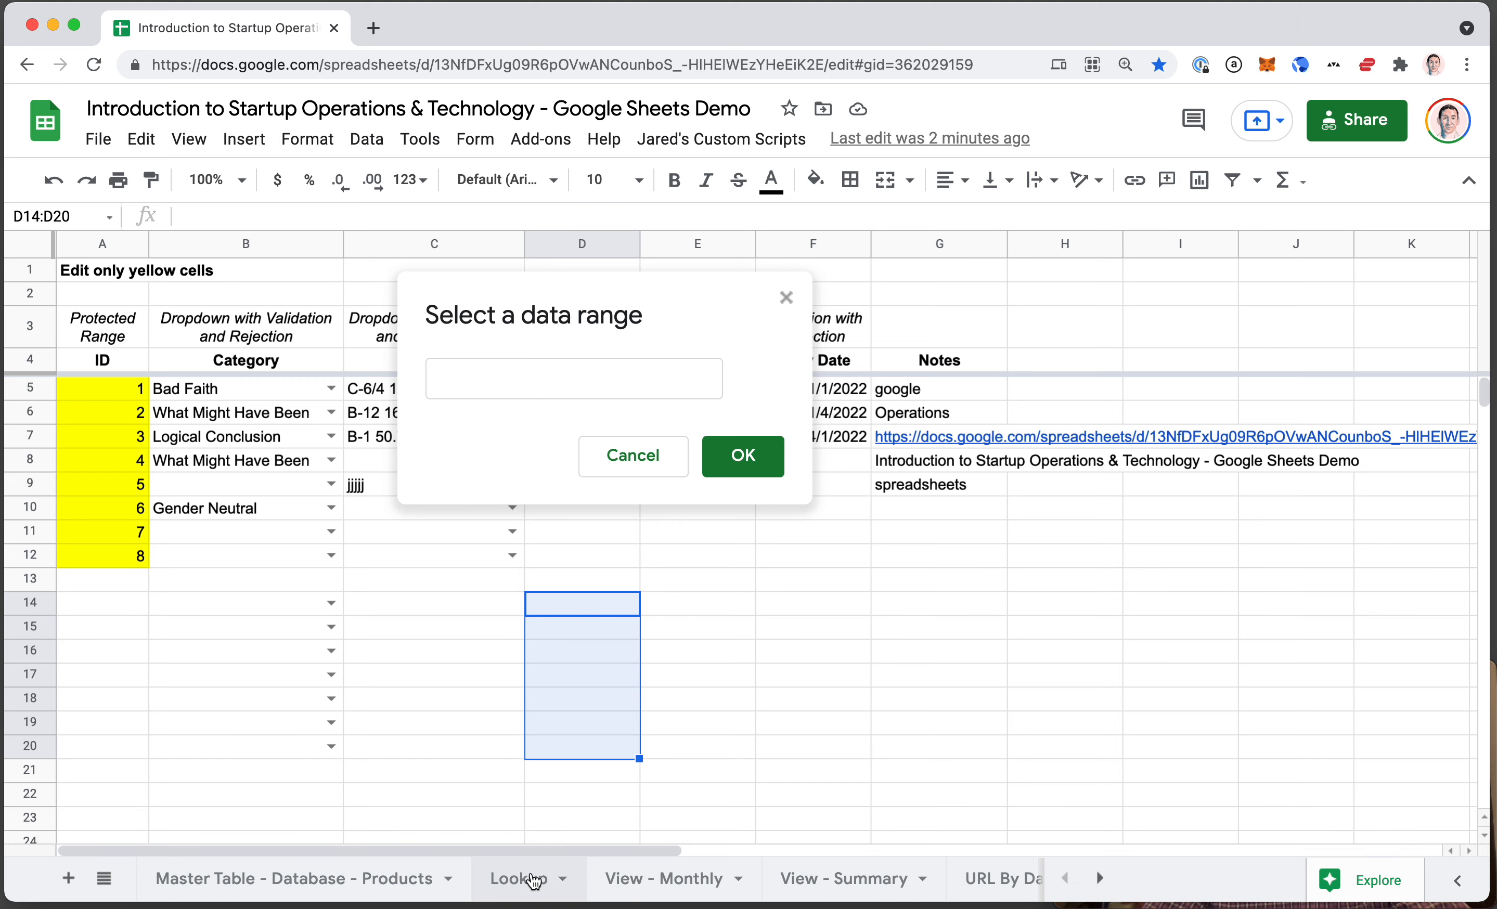
click(530, 878)
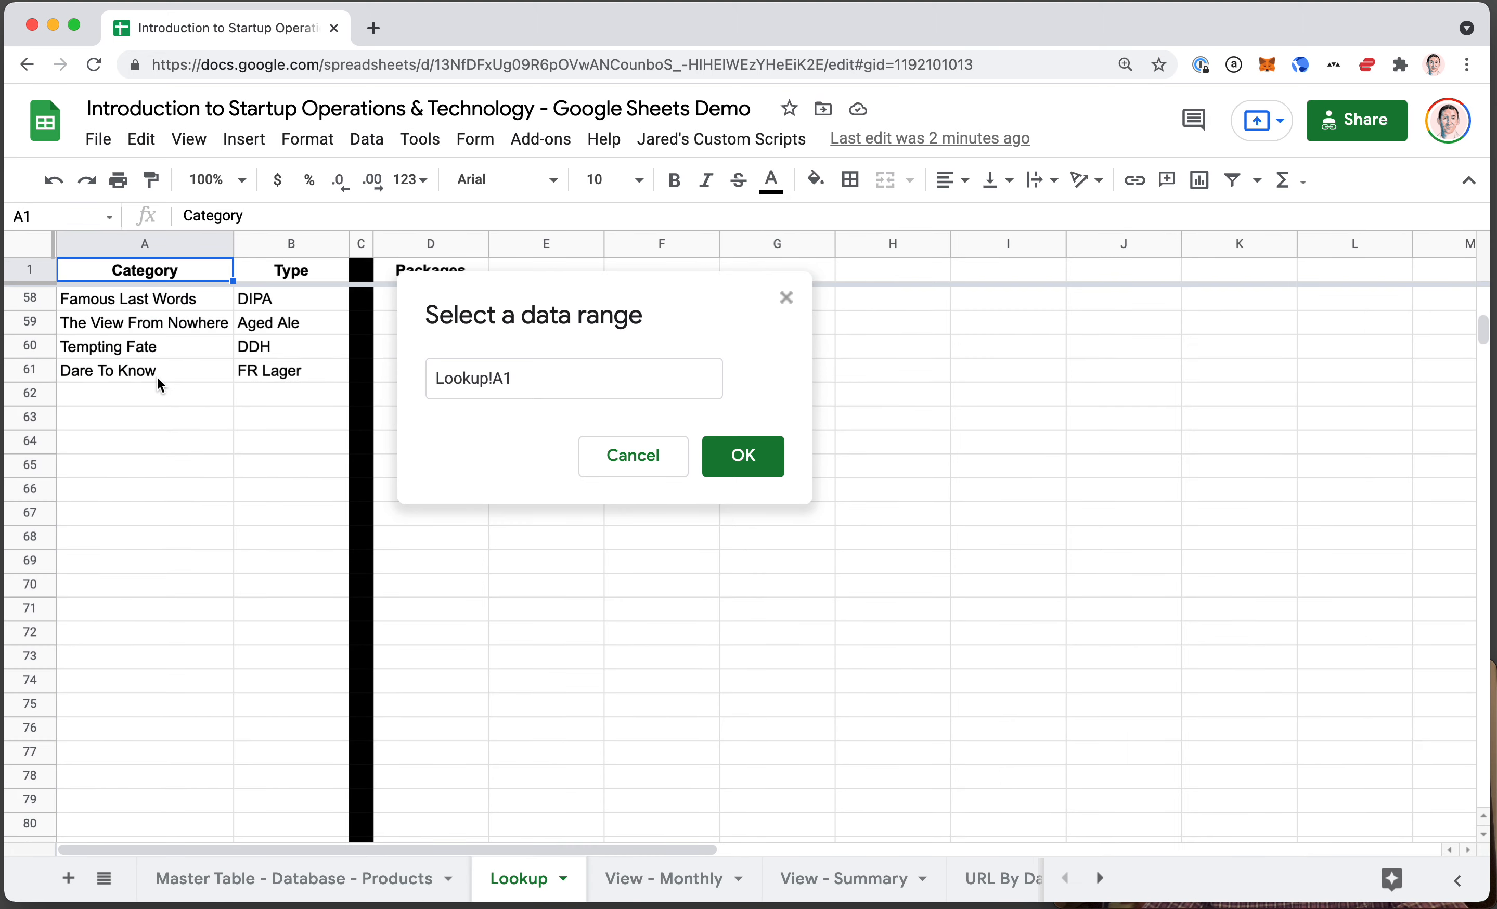
key(Down)
key(Up)
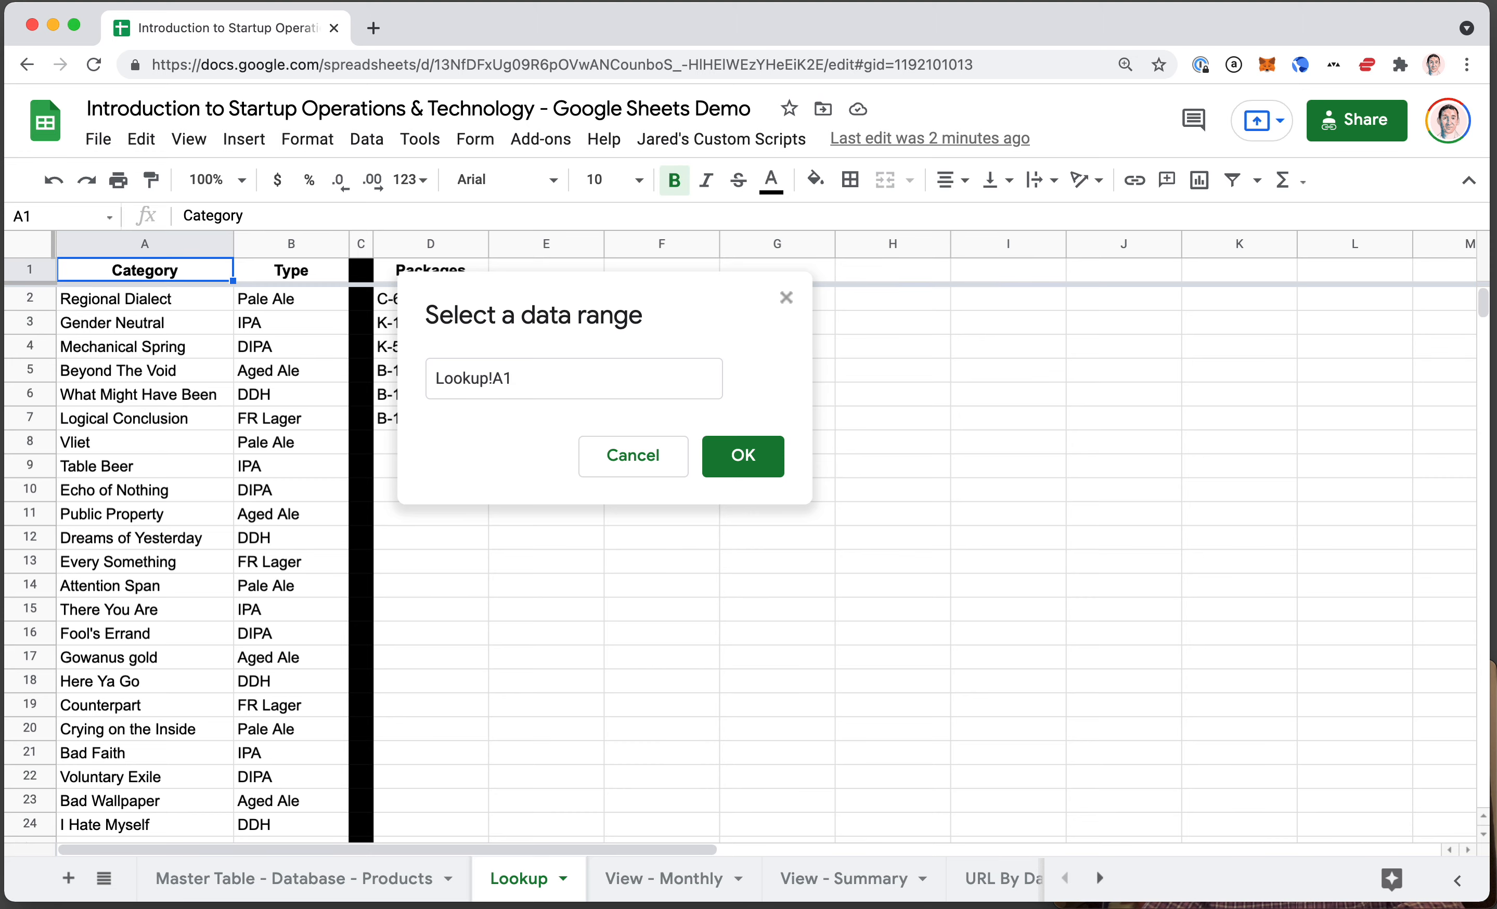
key(Down)
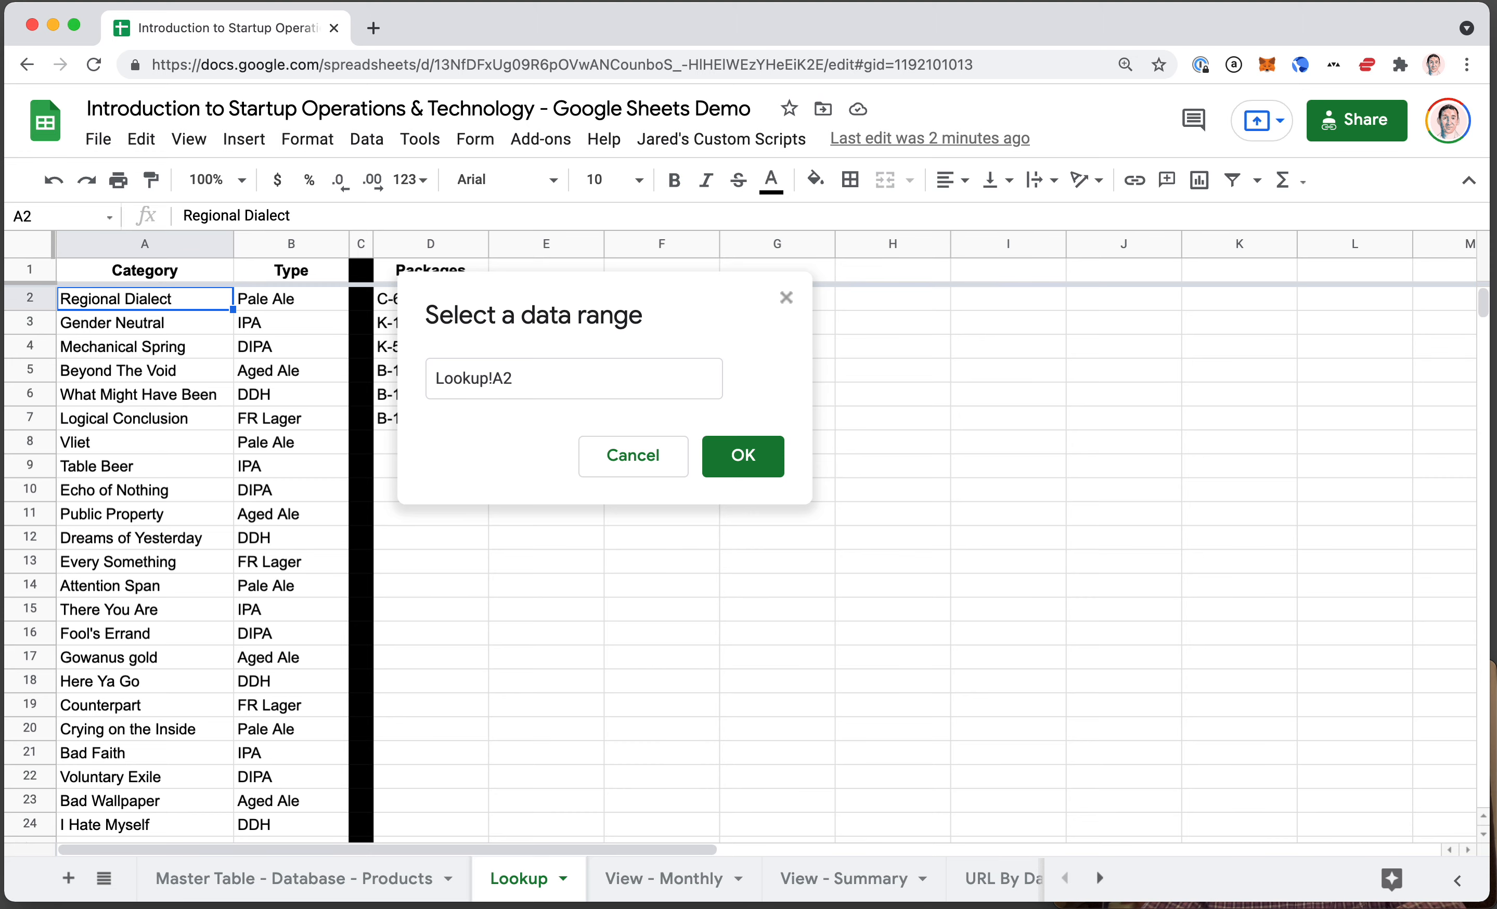
key(ctrl+shift+Down)
scroll(131, 508, down, 5)
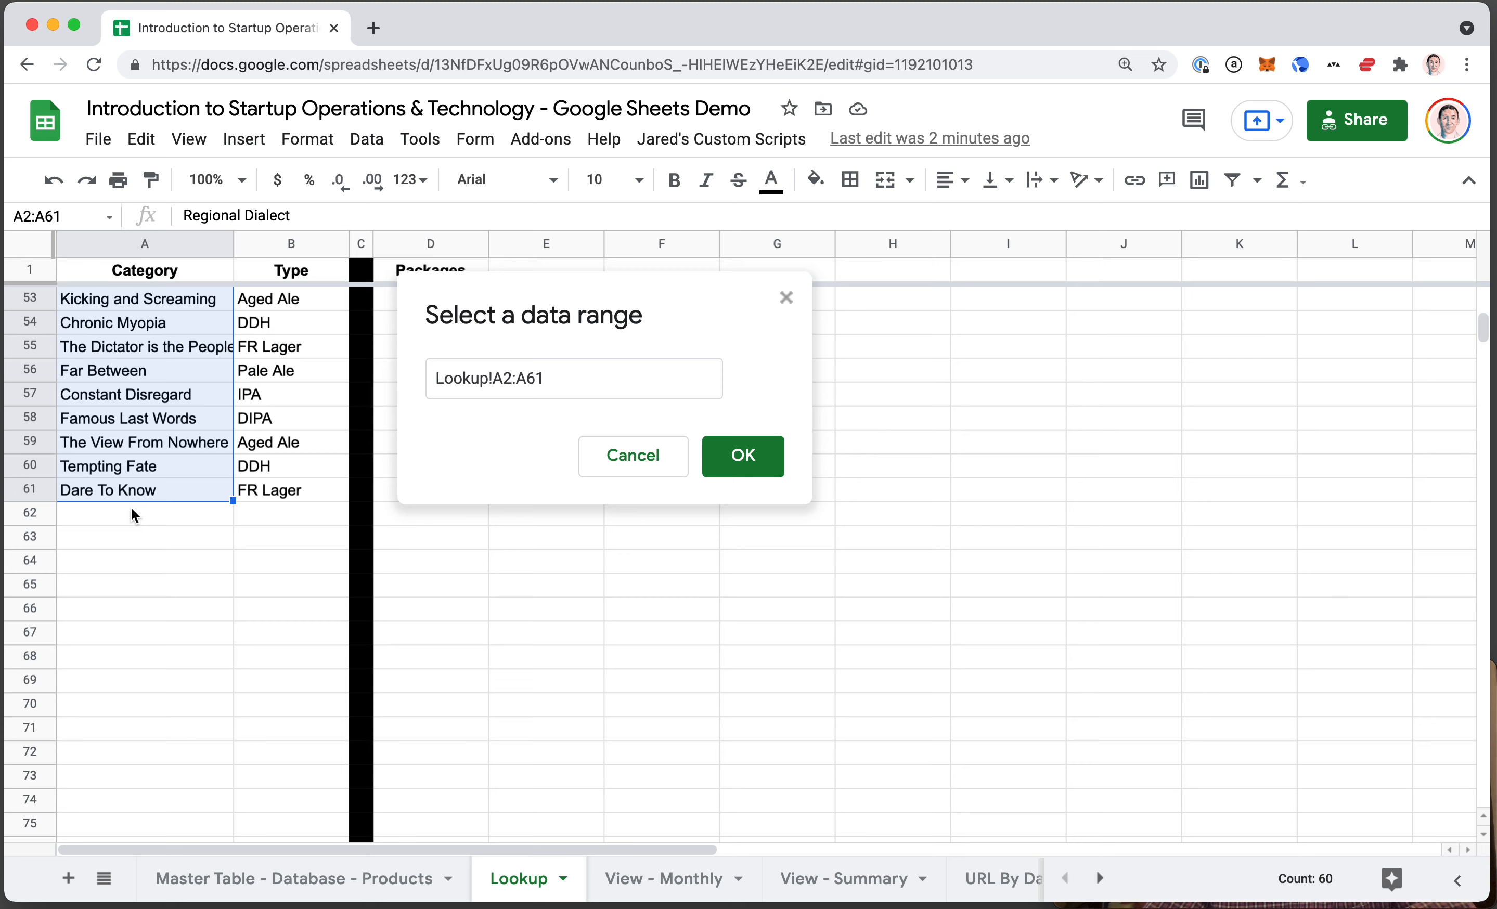
key(shift+Down)
key(shift+Down)
key(shift+Down)
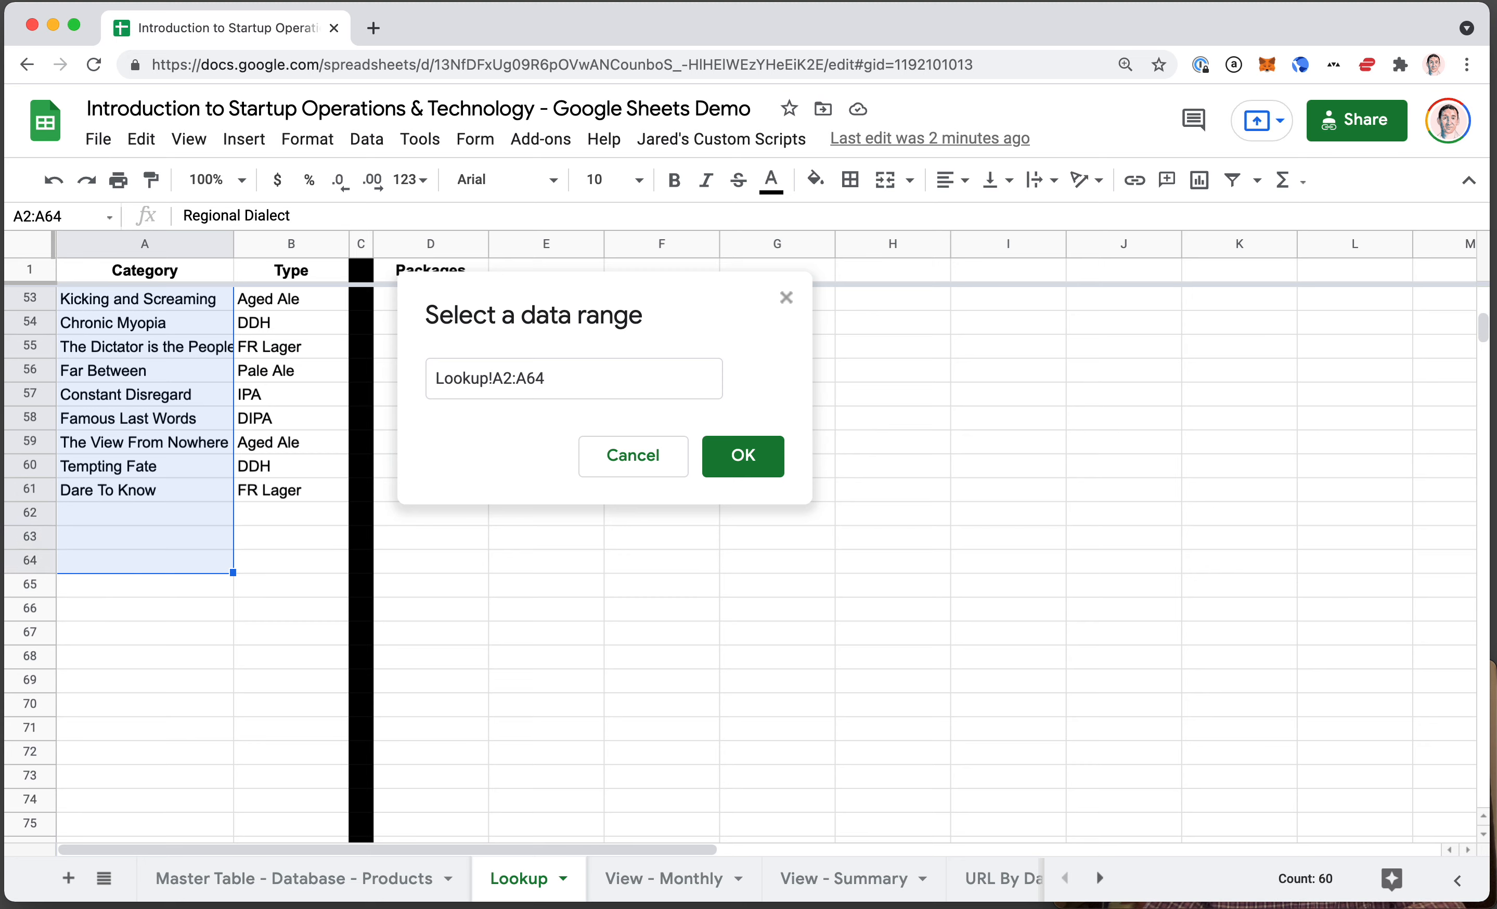
key(shift+Down)
key(shift+Down)
key(shift+Down)
key(shift+Down)
key(shift+Down)
key(shift+Down)
key(shift+Down)
key(shift+Down)
key(shift+Down)
key(shift+Down)
key(shift+Down)
key(shift+Down)
key(shift+Down)
click(743, 465)
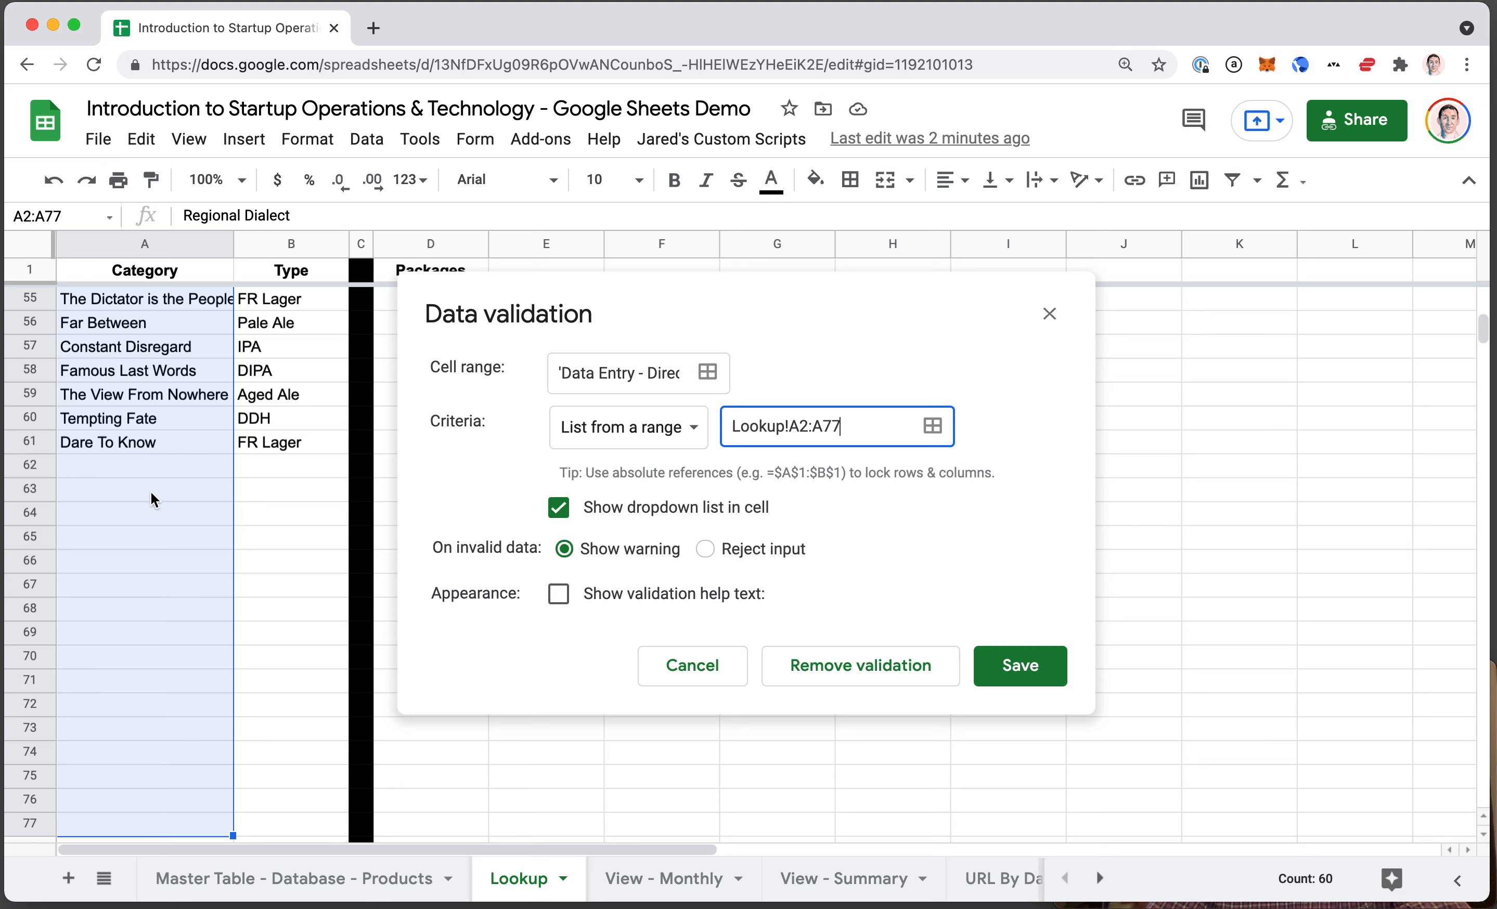
- Make the rule reject invalid input, set its help text to "Please choose a category from the list", and save it
scroll(151, 493, down, 3)
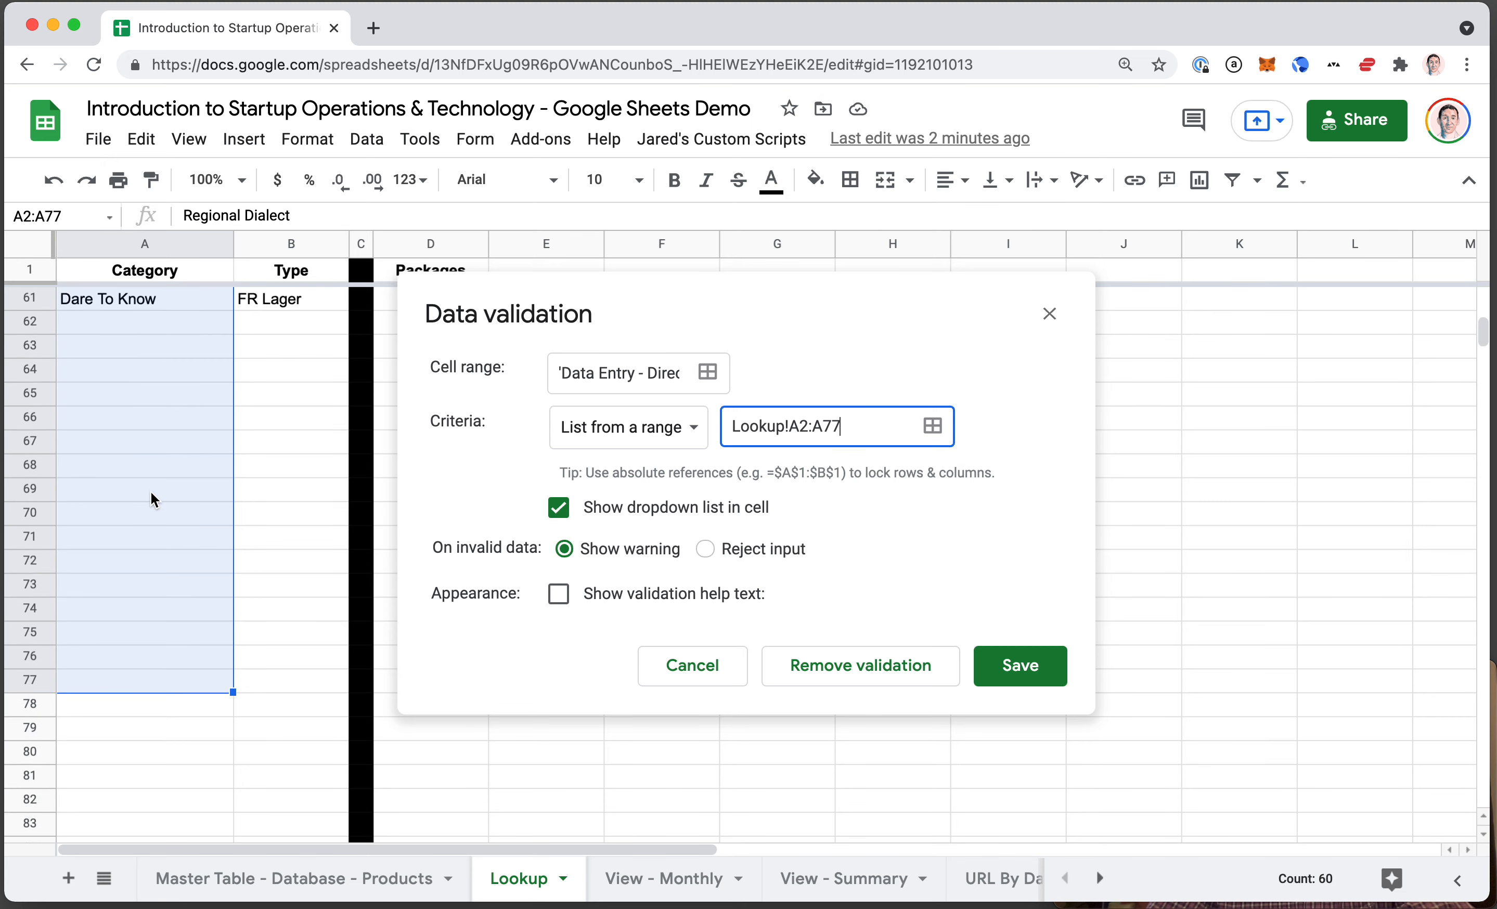
scroll(151, 492, up, 2)
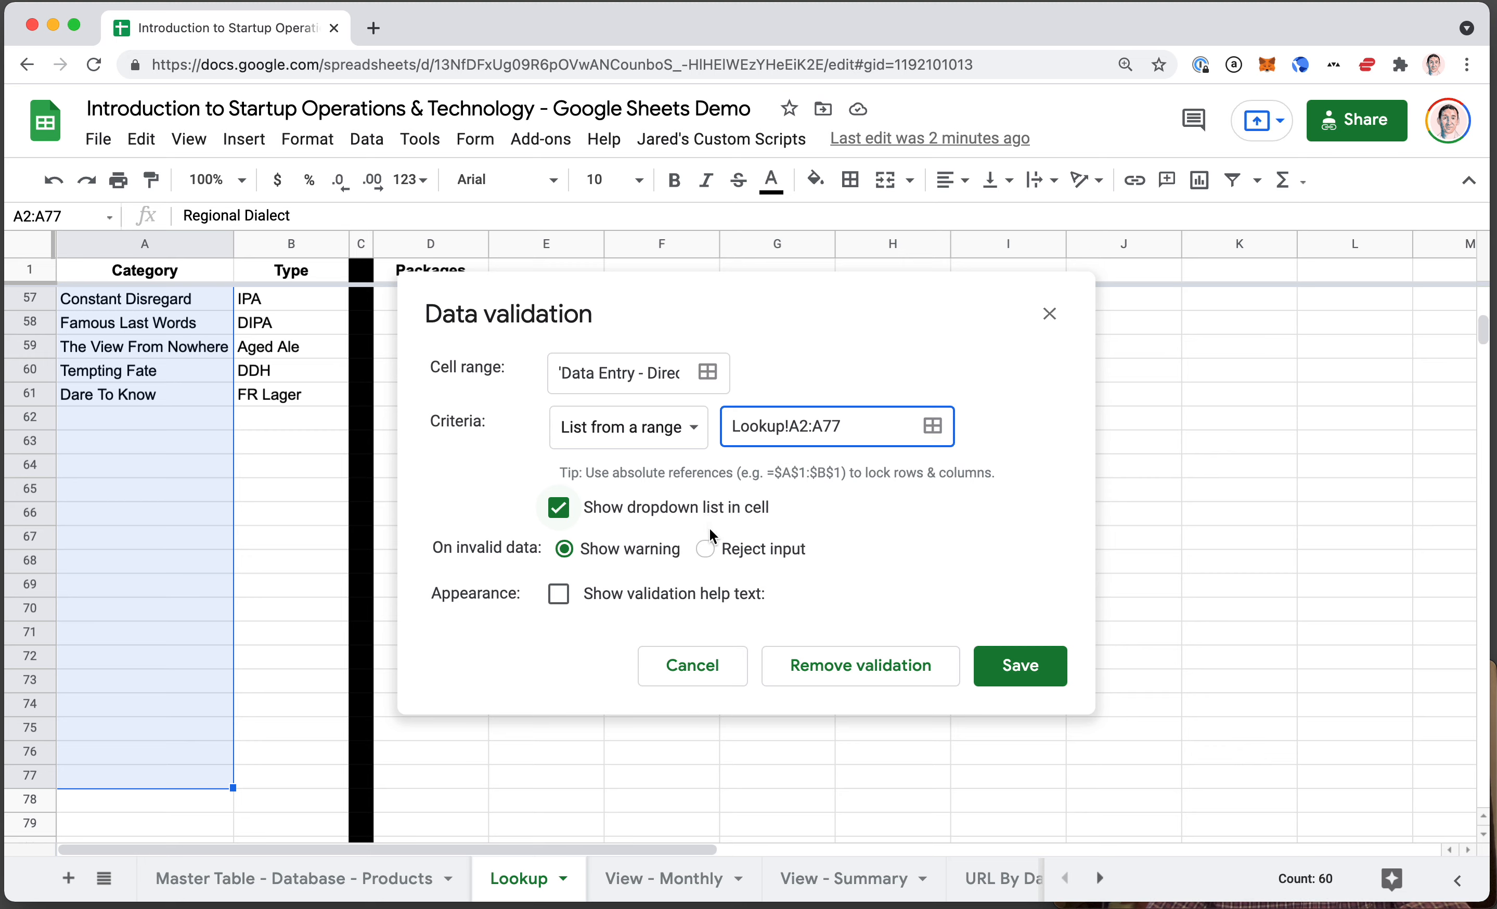
click(706, 550)
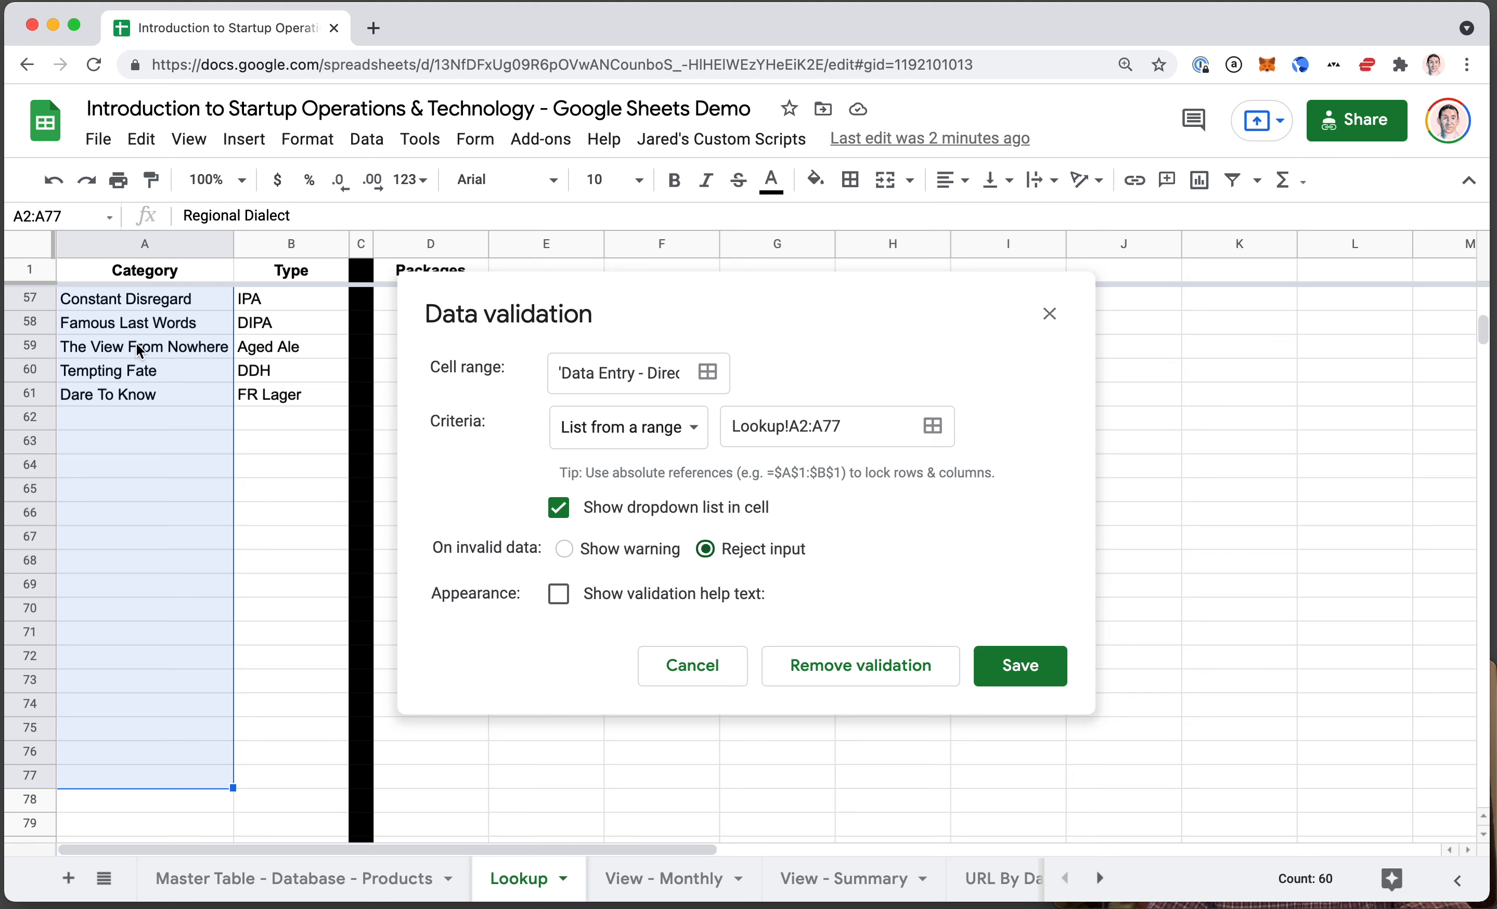
click(558, 593)
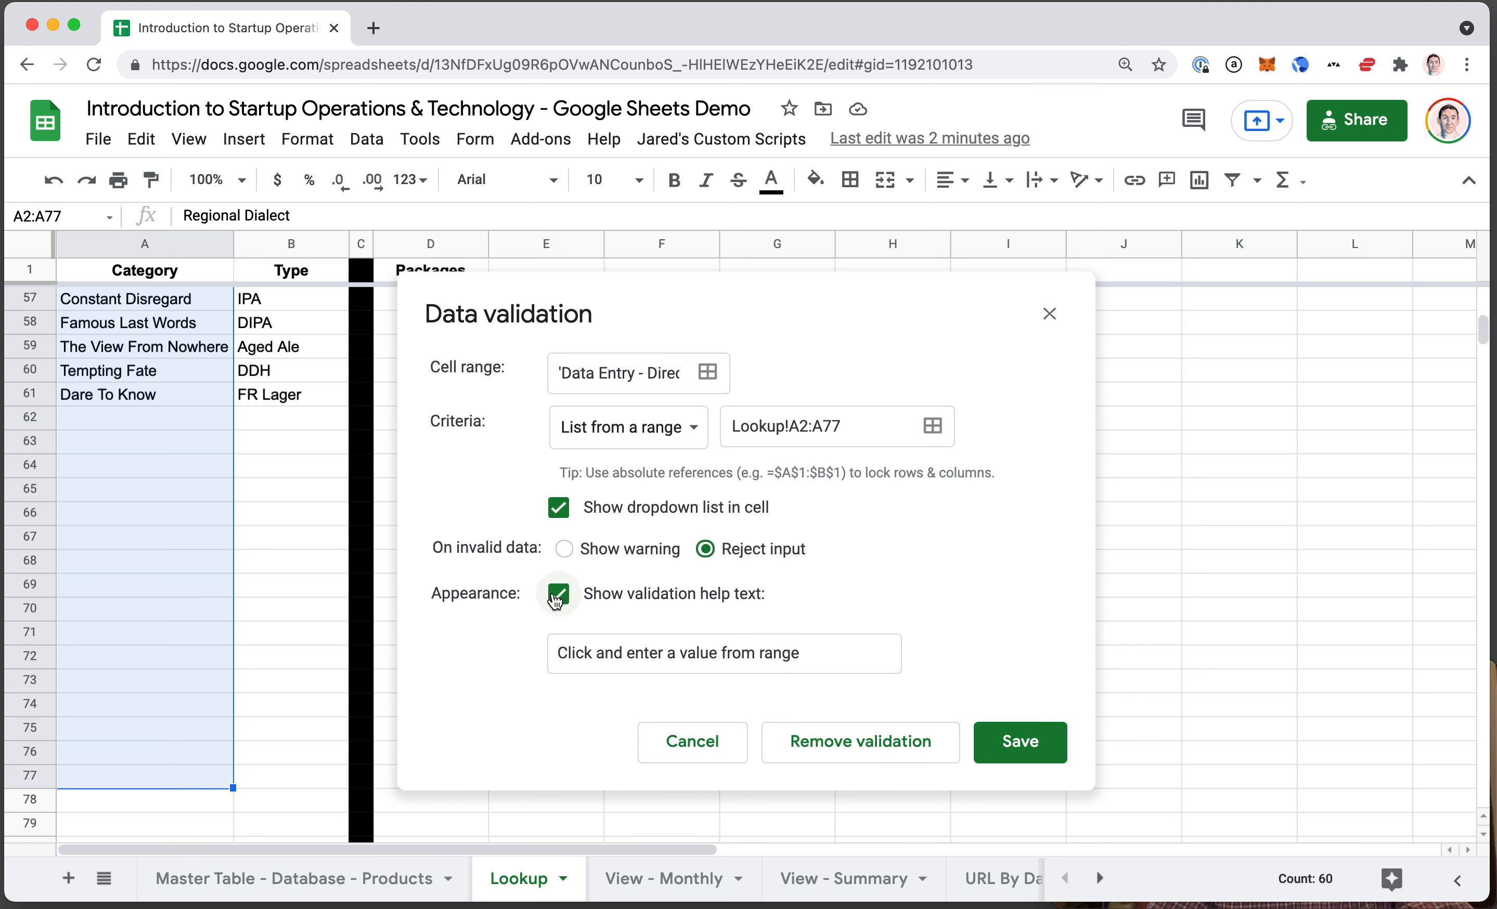
click(813, 655)
key(super+a)
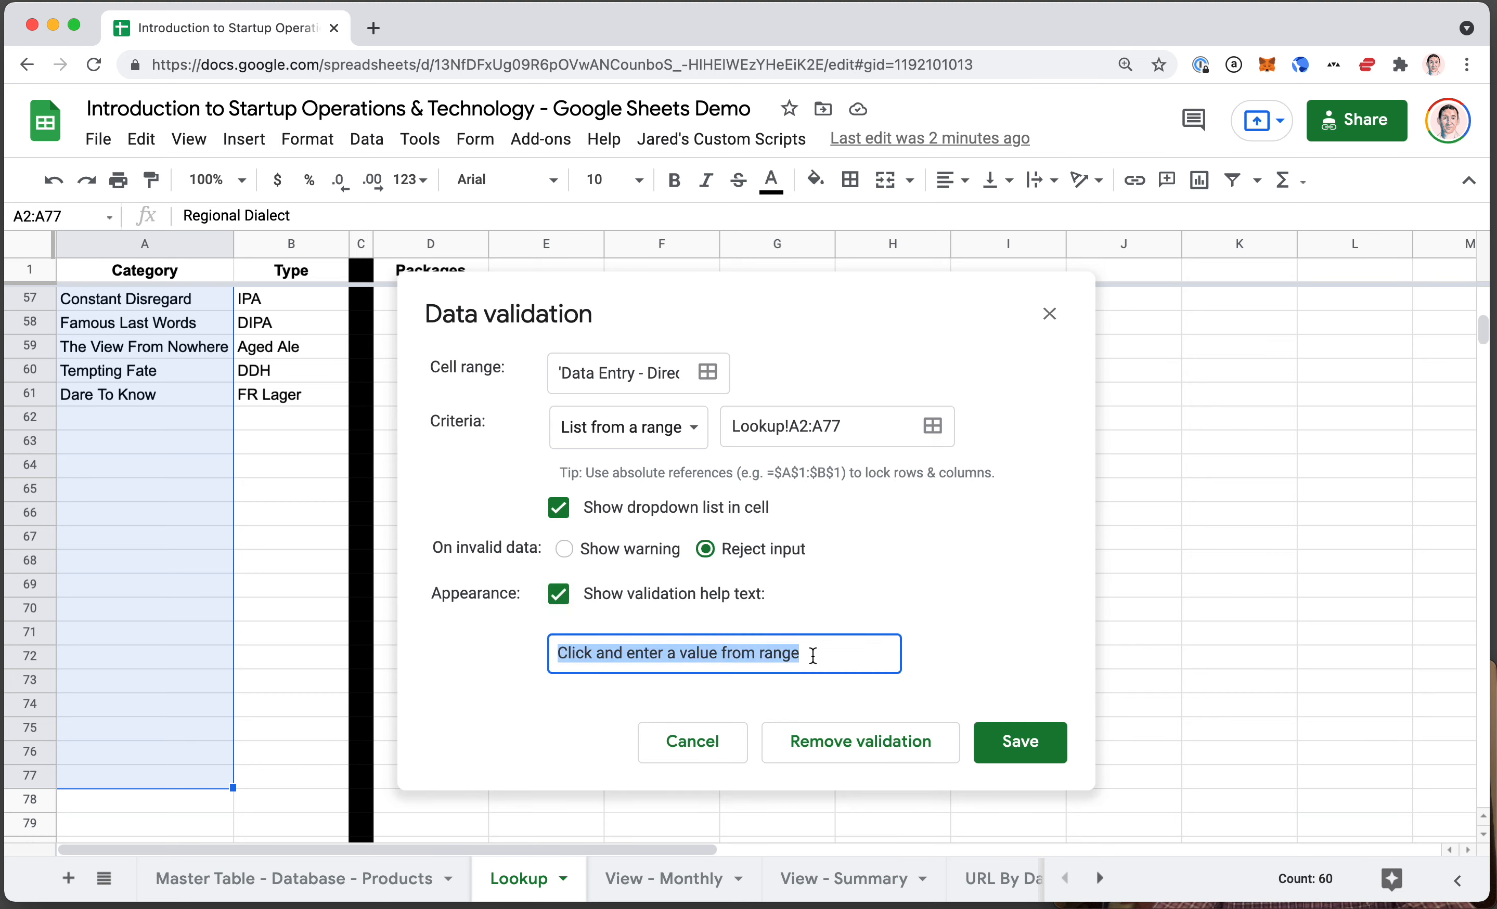
text(Please ch)
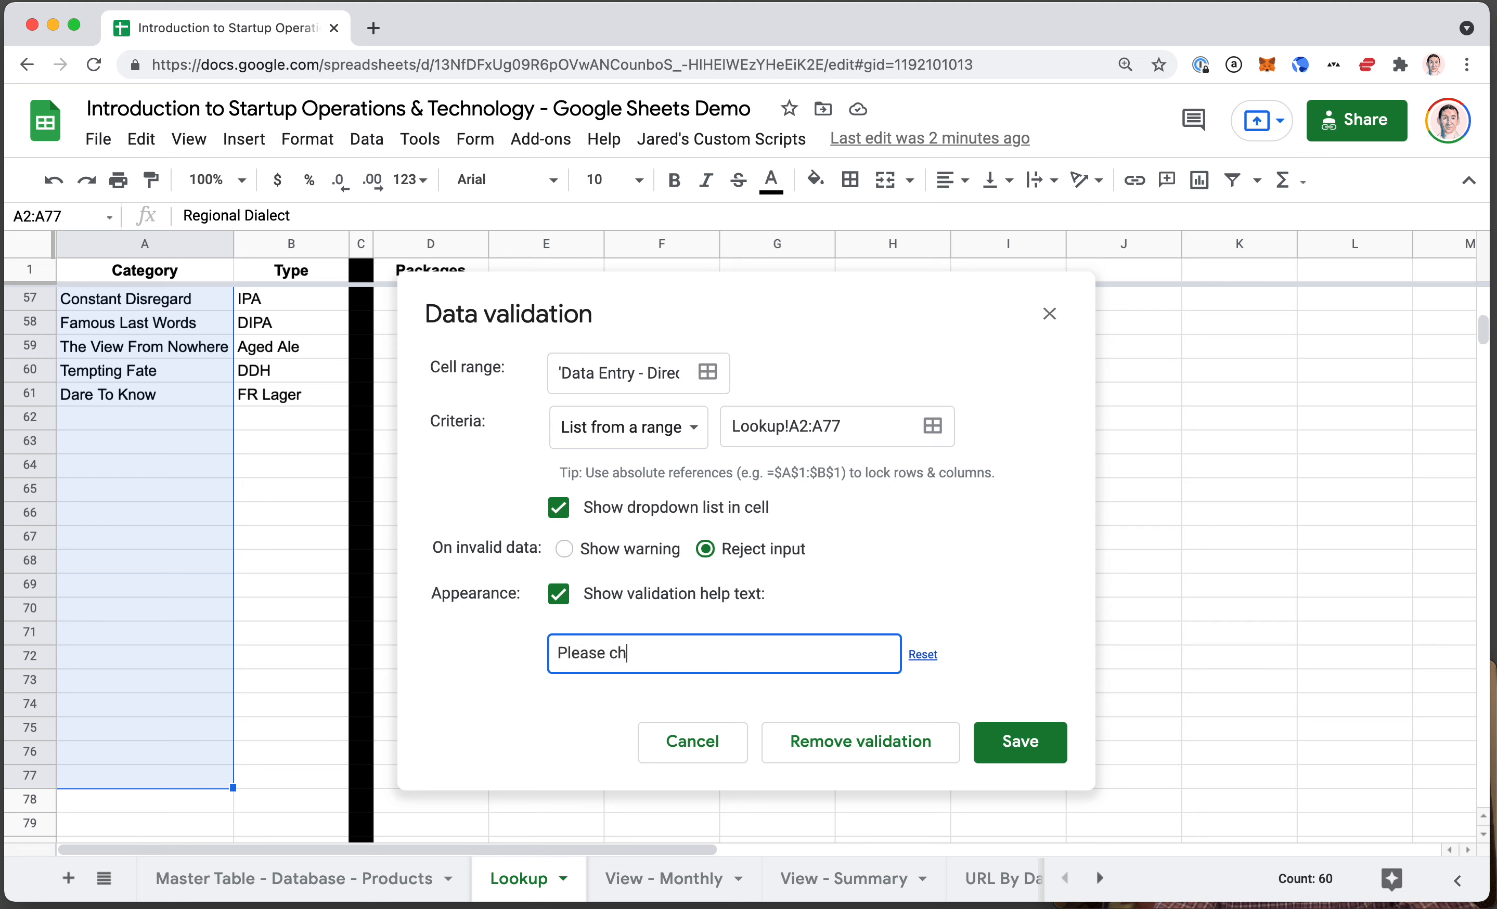
text(oose a category from the list)
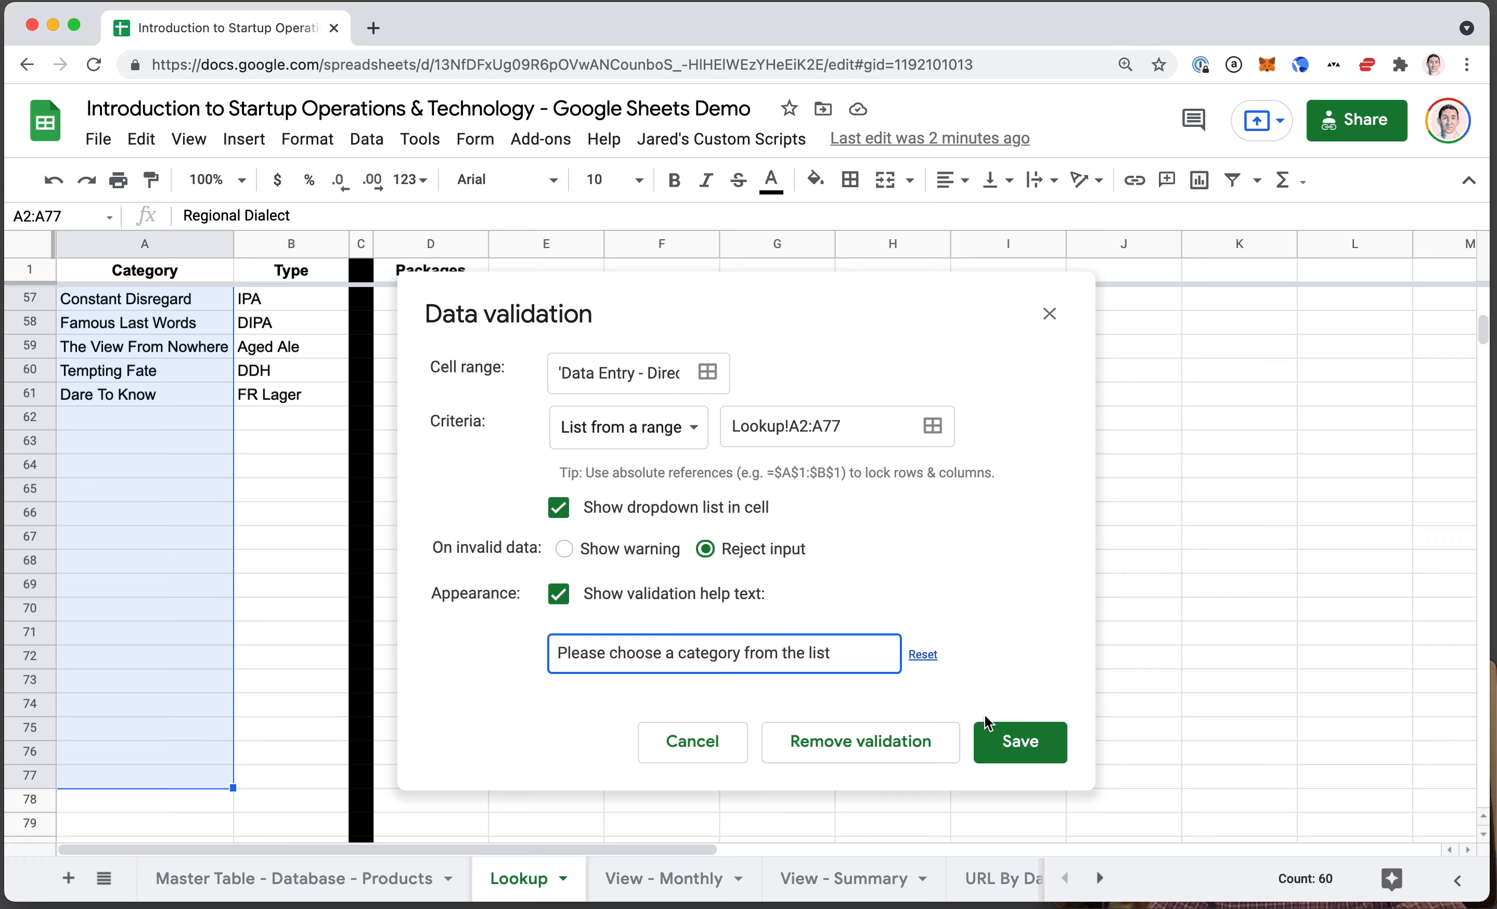
click(1008, 752)
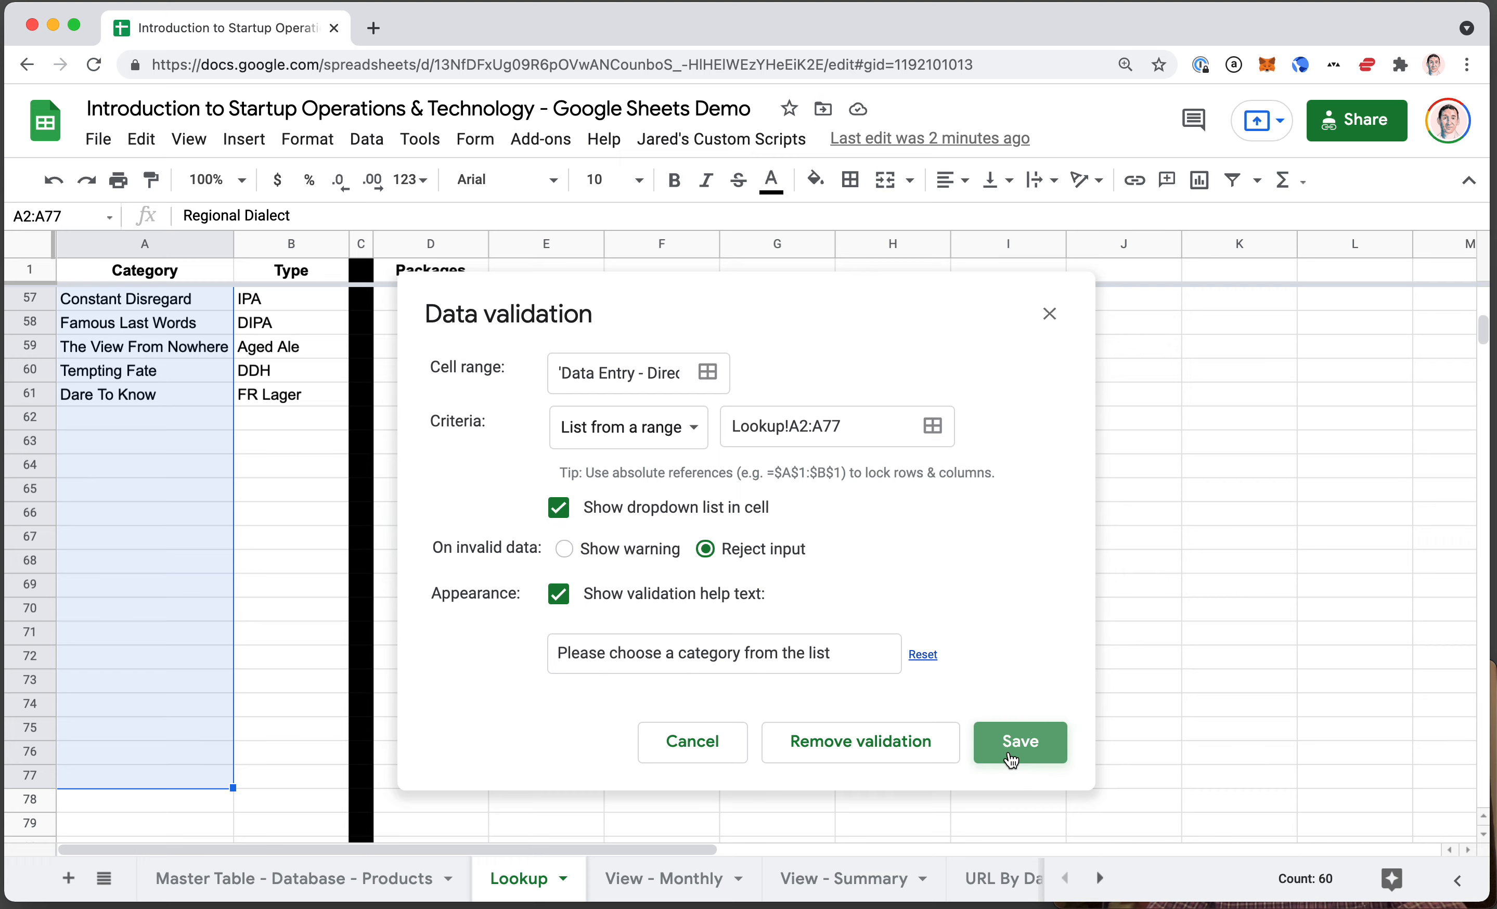
- Return to the Data Entry - Directly into Sheet tab and inspect the dropdown list in D14 without choosing a value
scroll(686, 882, right, 10)
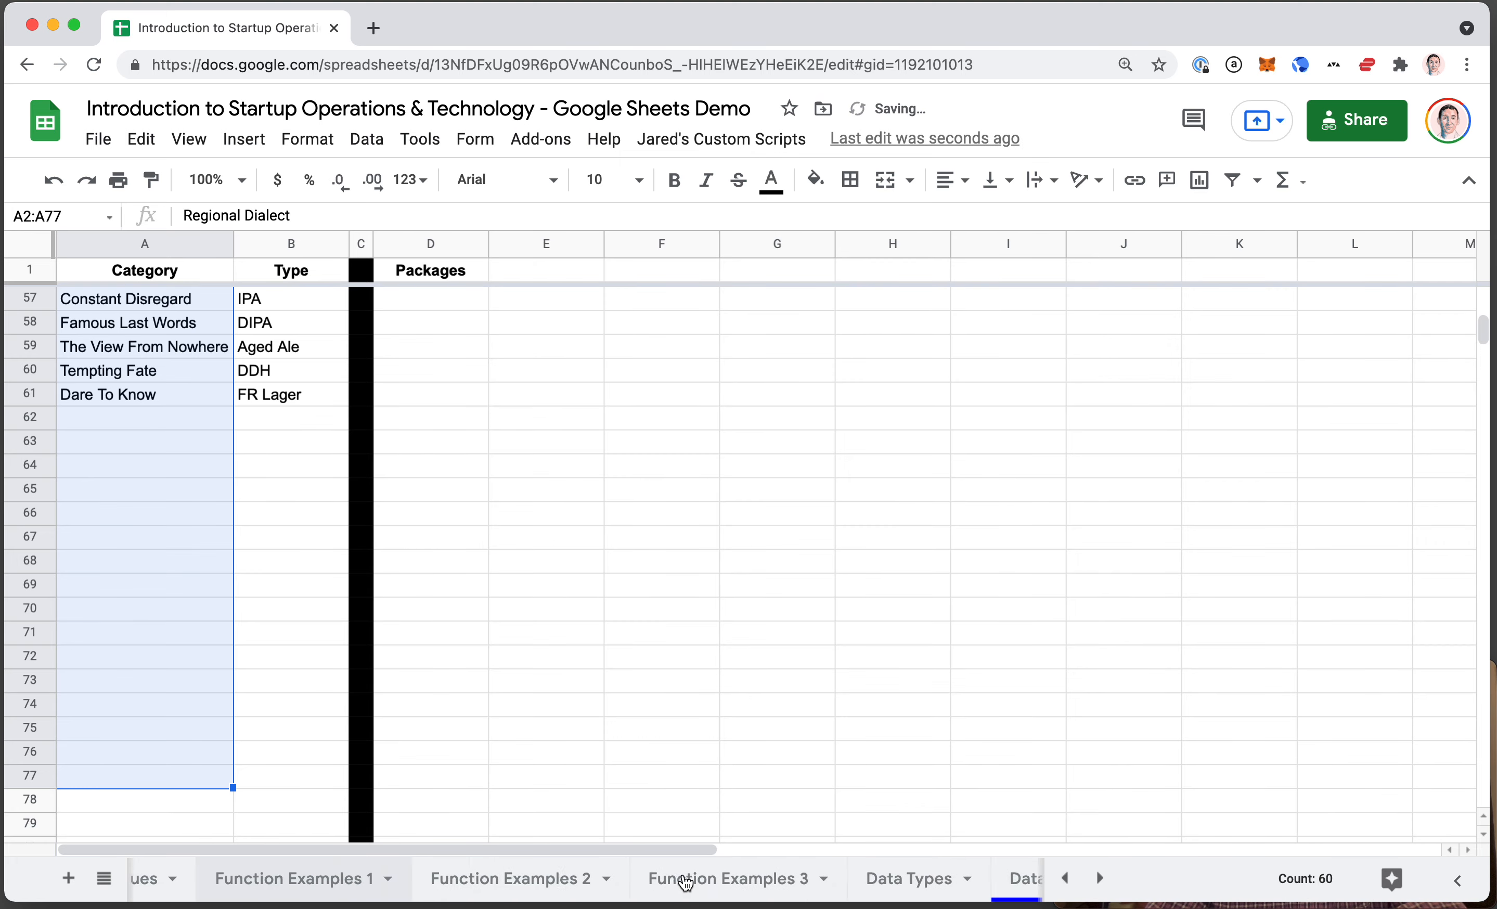
click(648, 882)
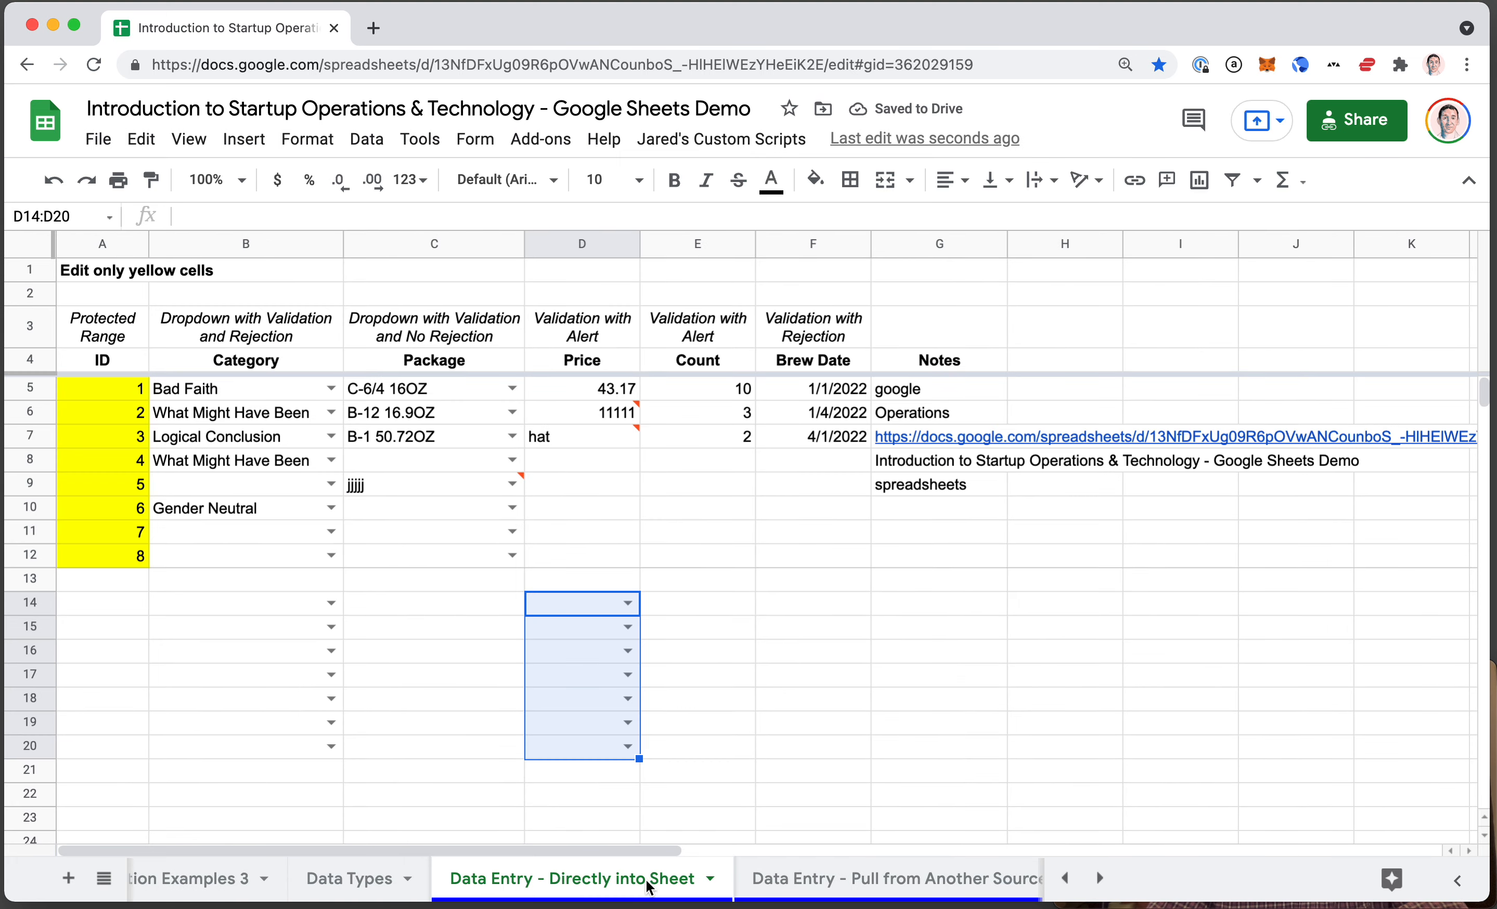
click(580, 683)
key(Up)
key(Up)
key(Up)
key(Return)
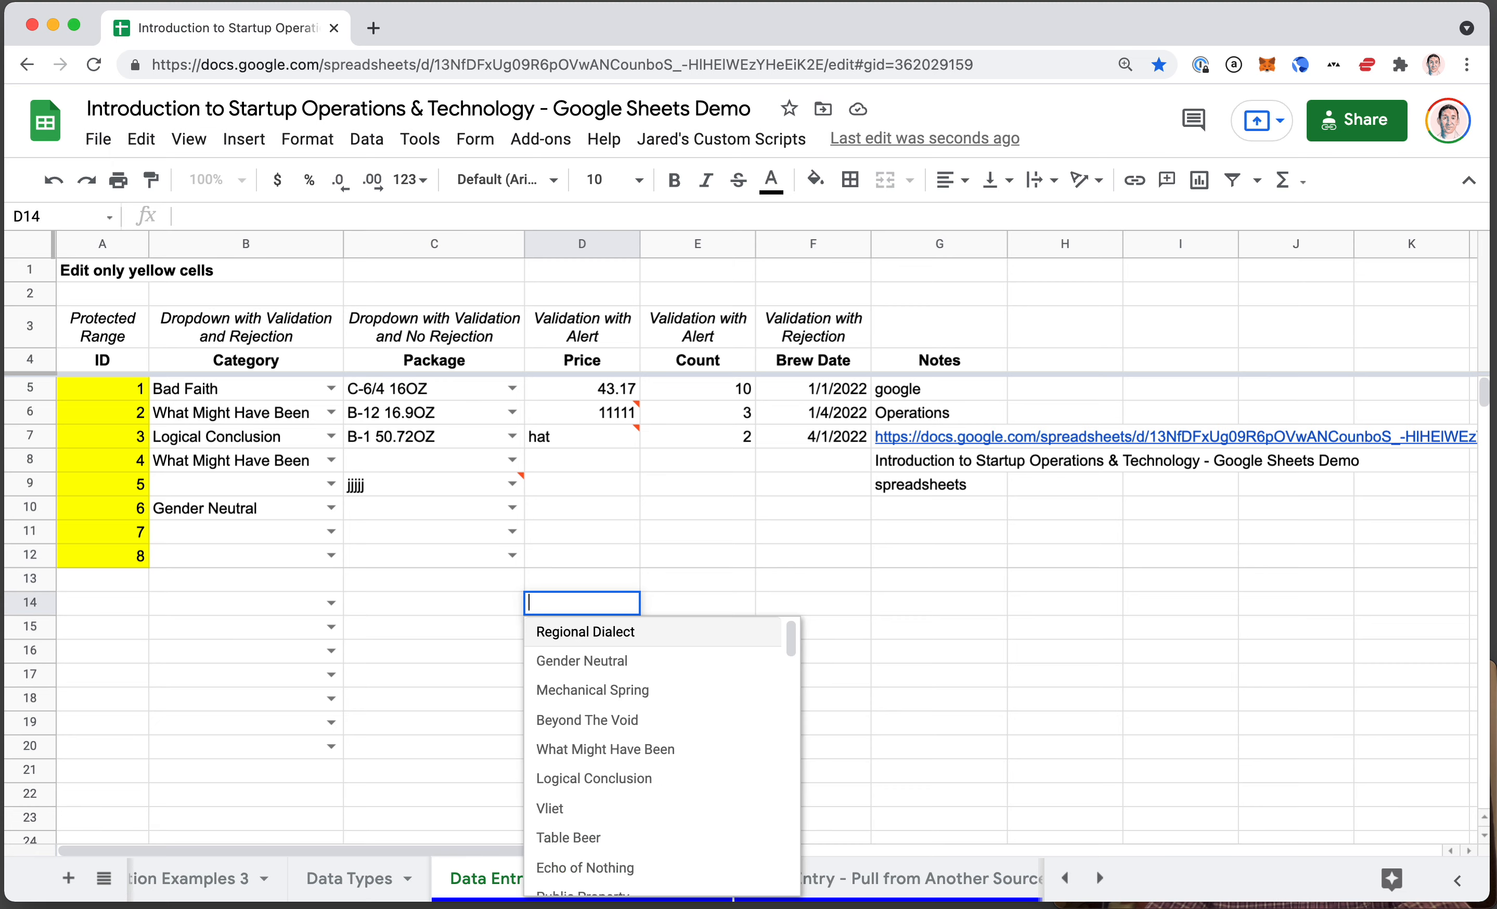
key(Escape)
- Fill D15 with Gender Neutral by entering gen, and choose Beyond The Void from the dropdown list in D17
key(Down)
text(gen)
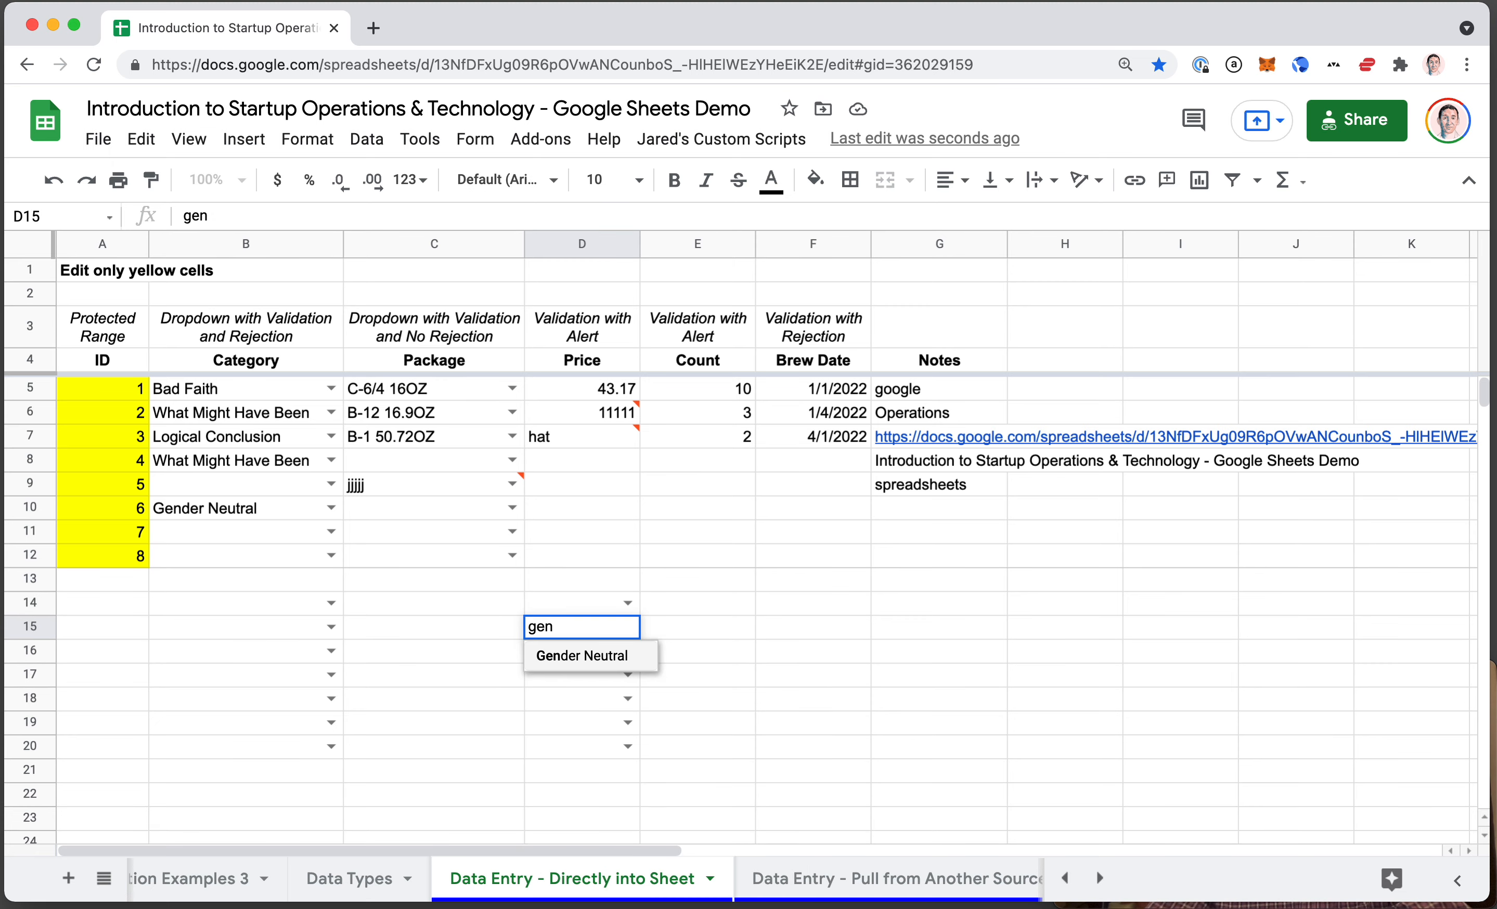
key(Return)
key(Down)
key(Return)
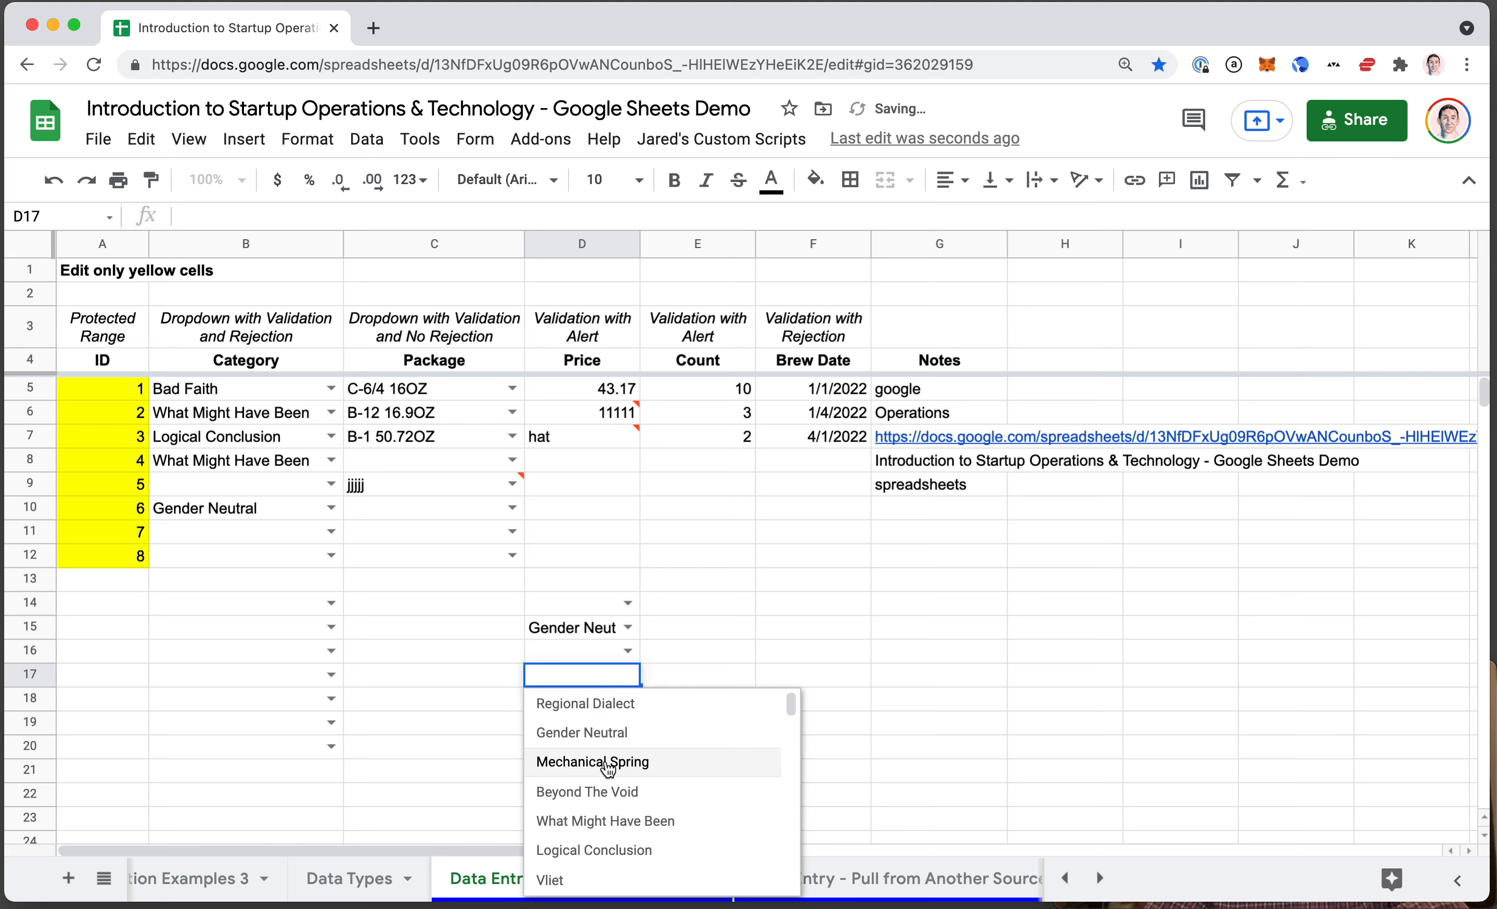
click(603, 793)
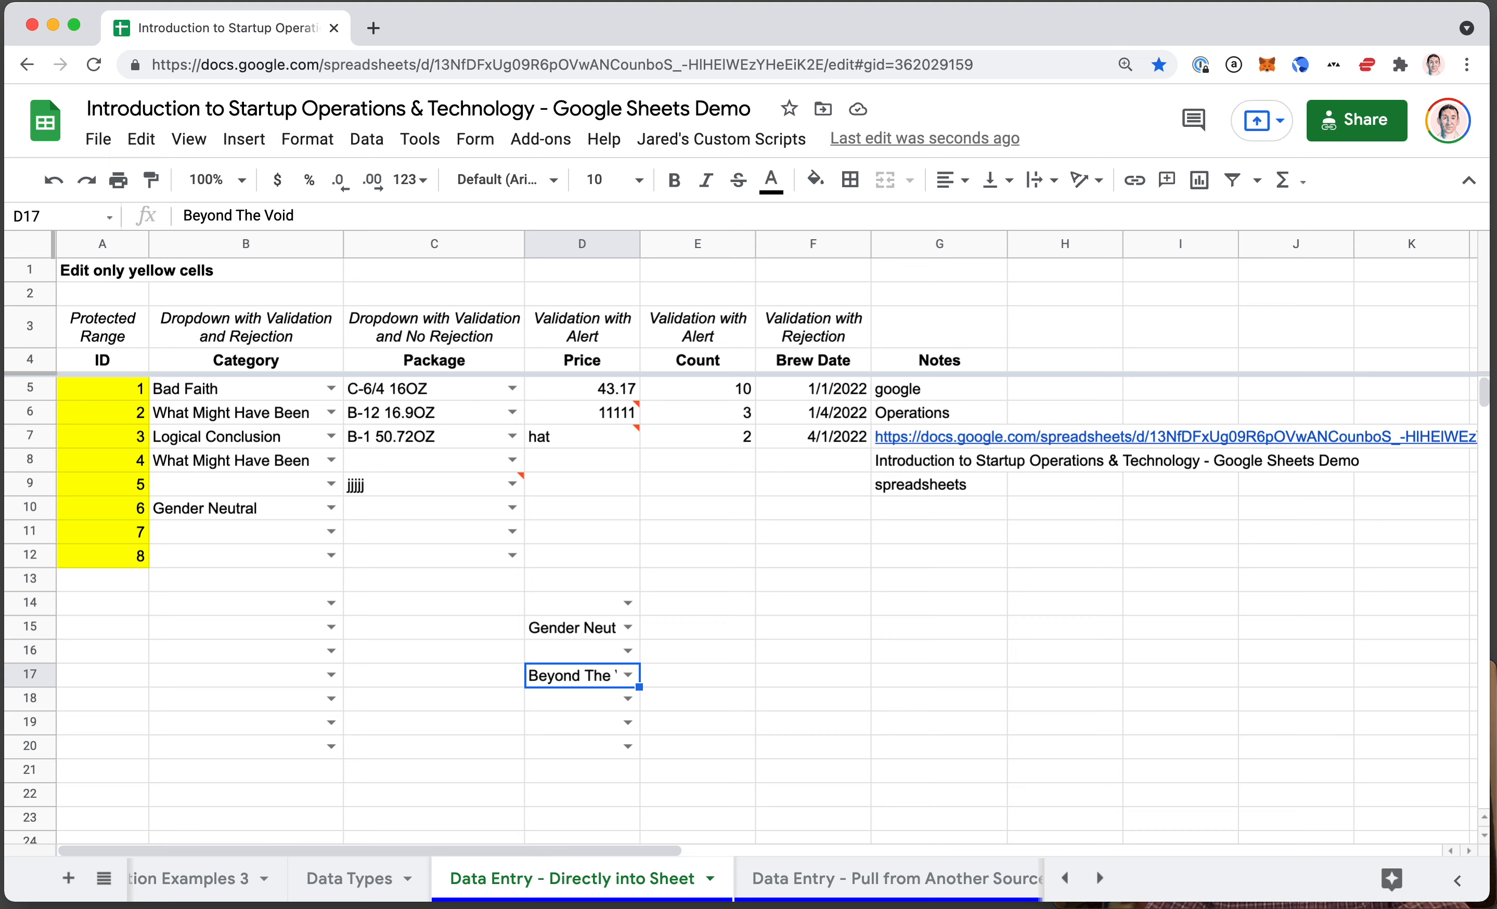
click(569, 579)
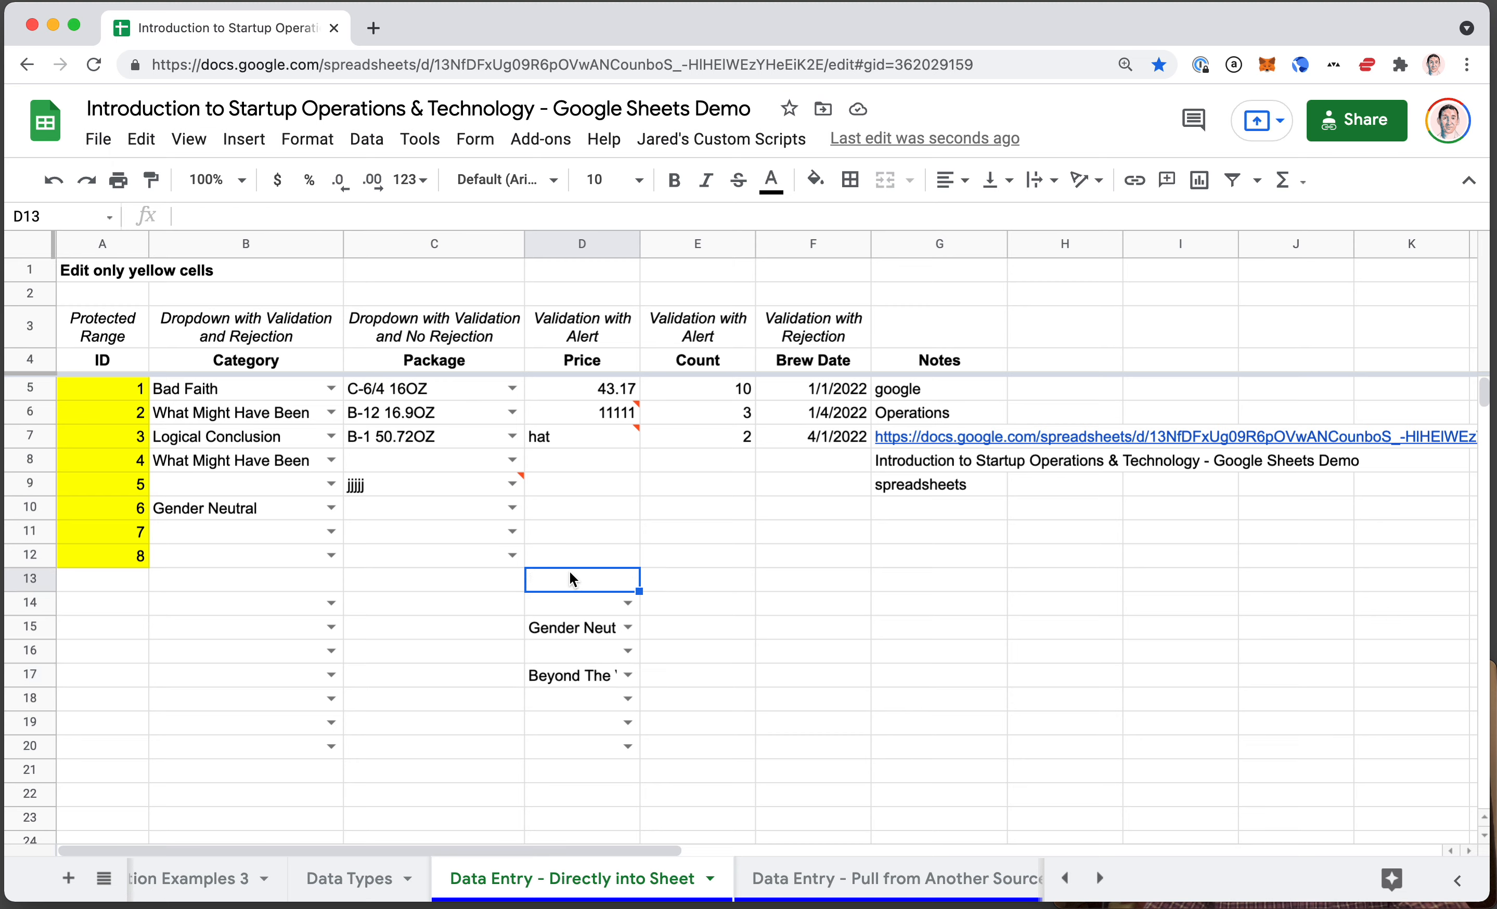